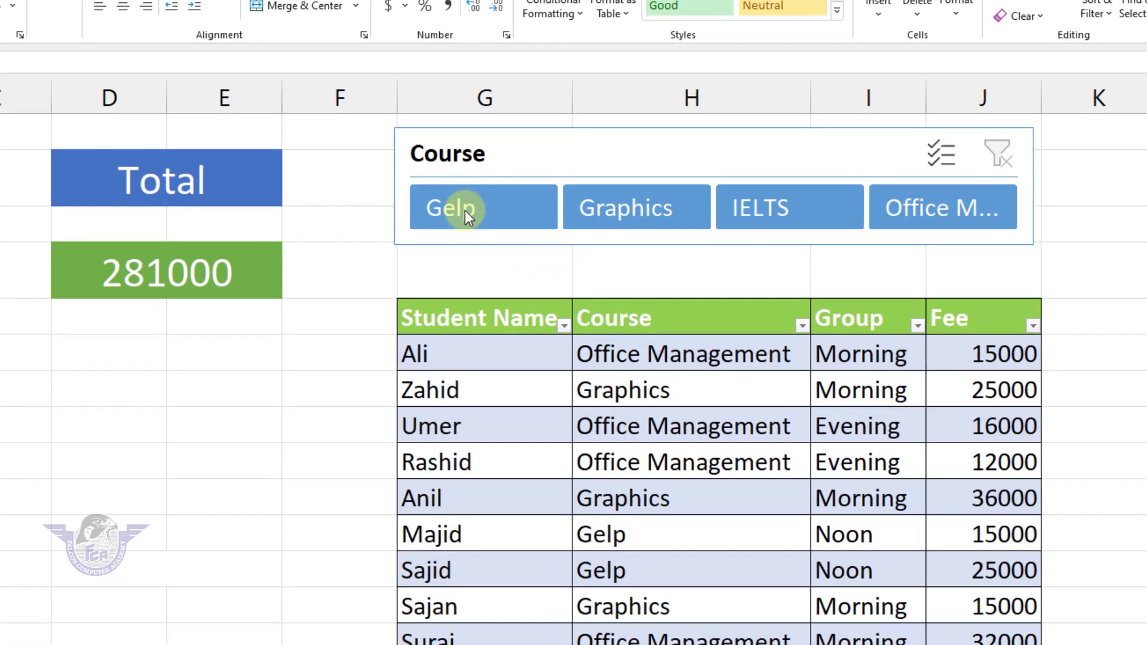
- Filter the student table with the Course slicer by Gelp, Graphics, IELTS and Office Management, one course at a time
click(464, 211)
click(465, 210)
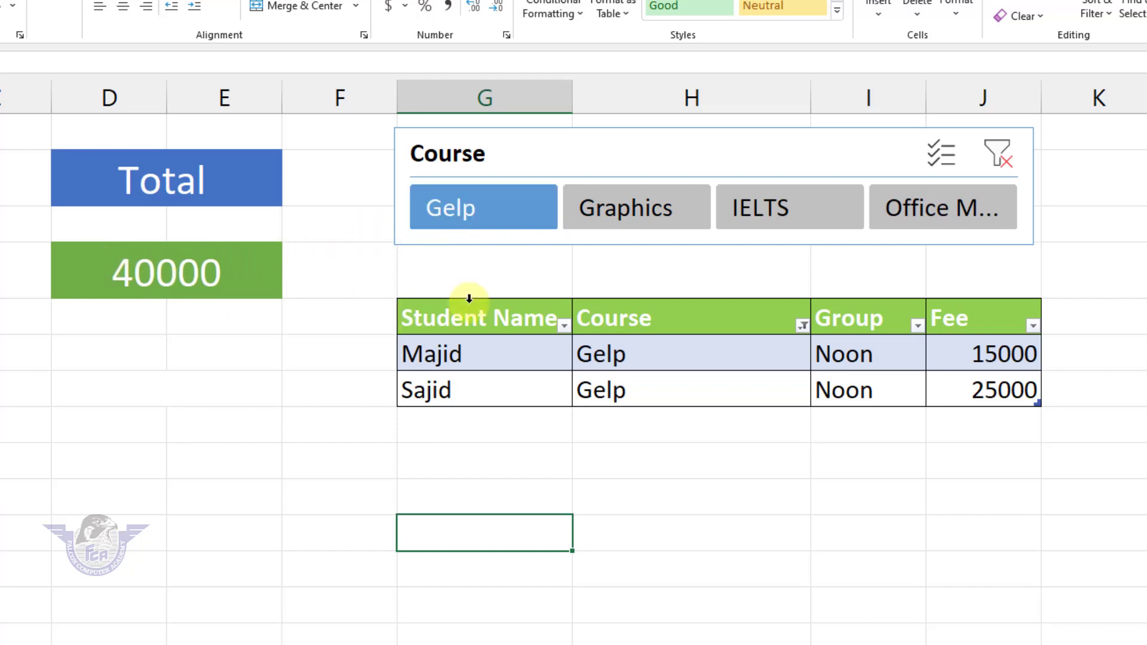
click(611, 225)
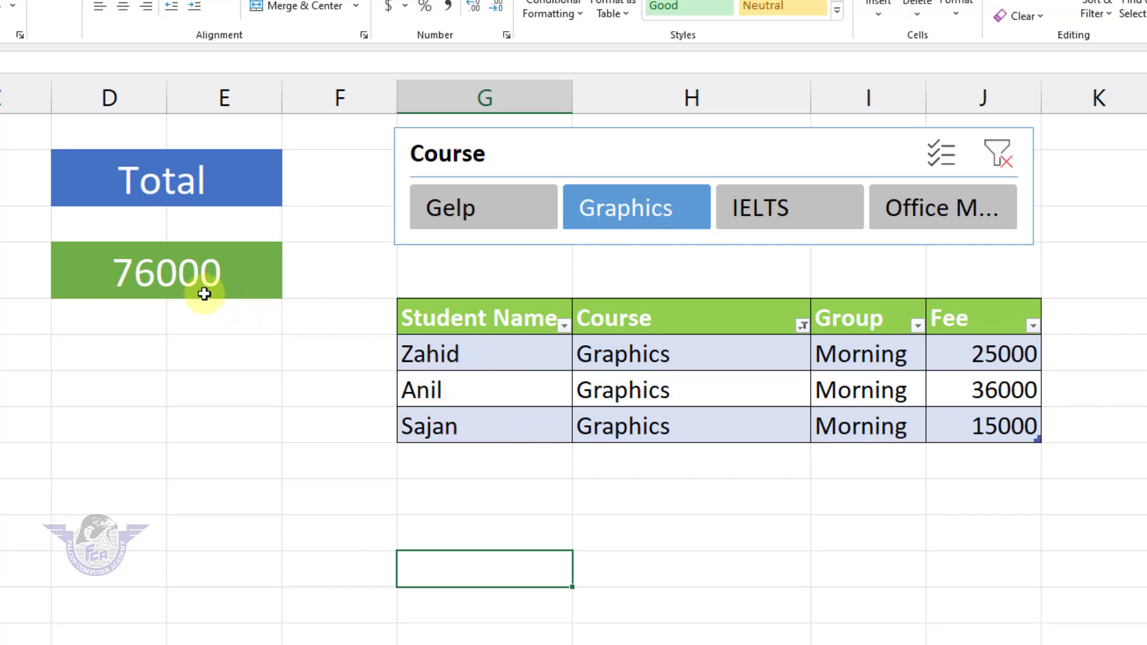
click(786, 217)
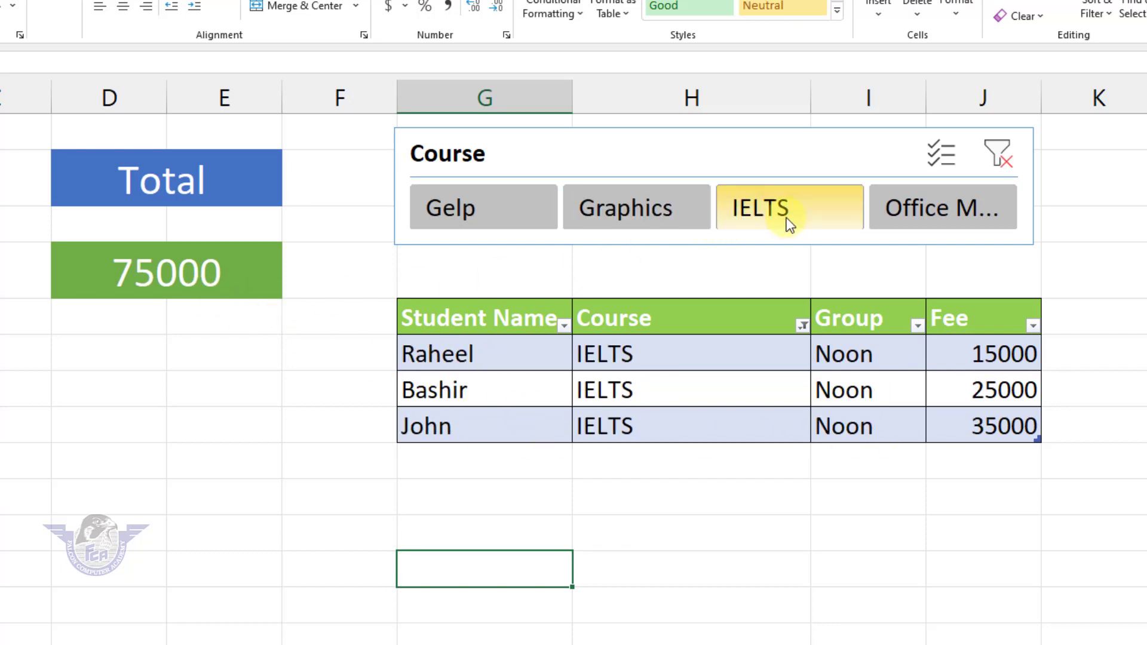
click(939, 221)
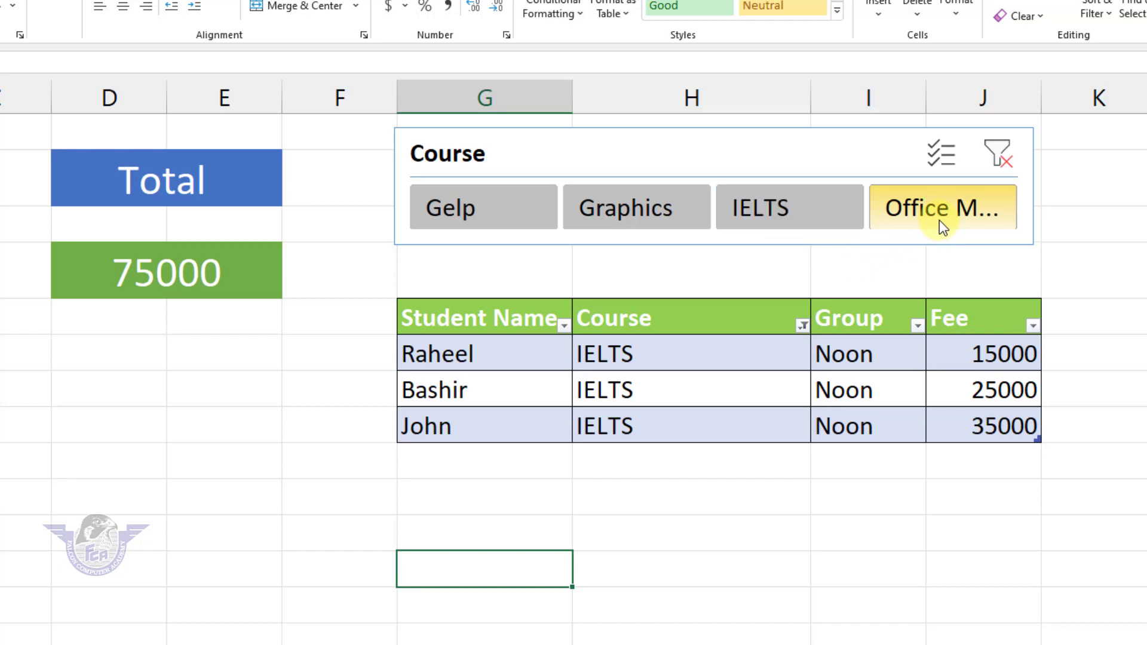
- Widen the Course slicer and use it to filter the table by Graphics, Gelp, Graphics again and IELTS
click(1031, 199)
mouse_move(1034, 187)
mouse_down()
mouse_move(1134, 179)
mouse_move(1137, 196)
mouse_move(1094, 215)
mouse_move(1029, 207)
mouse_up()
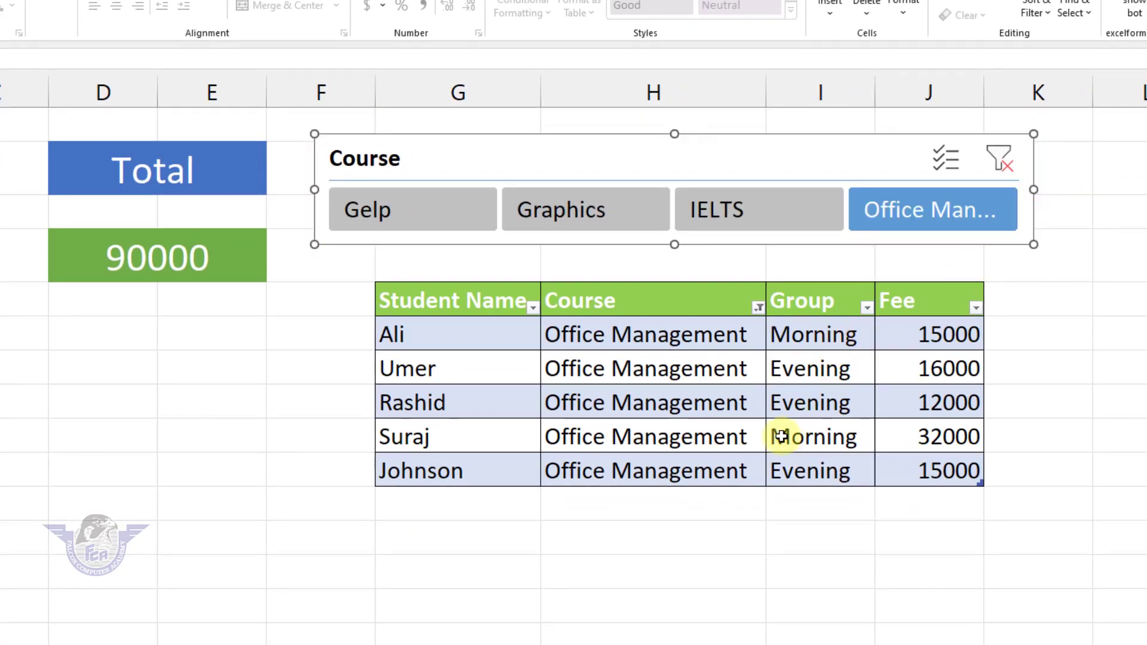
click(568, 220)
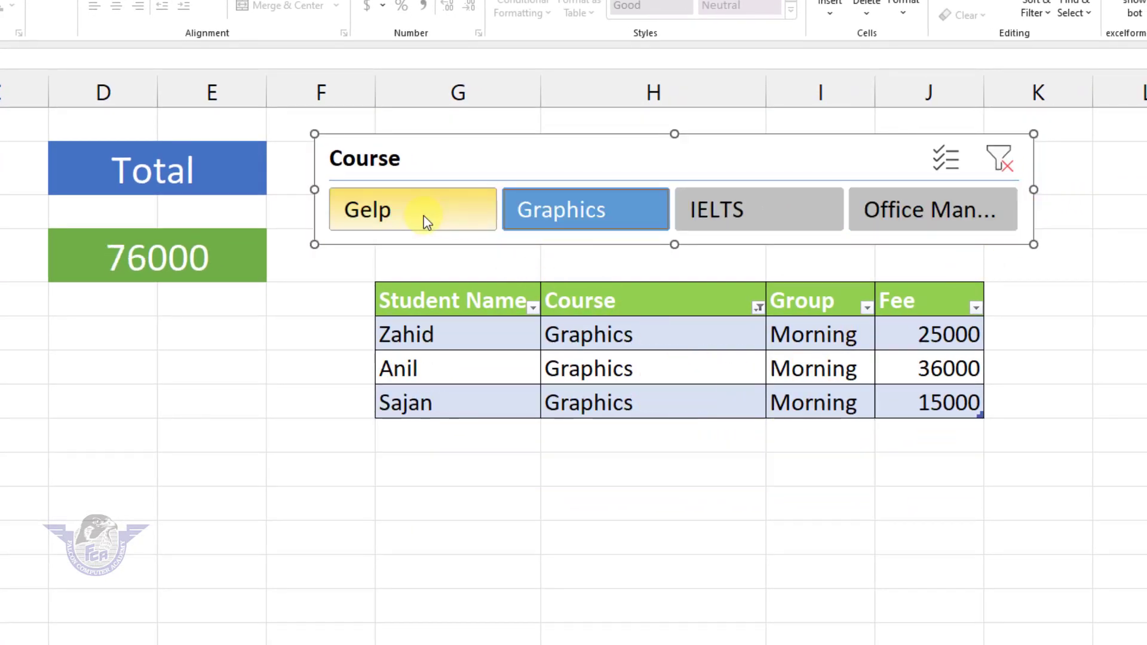
click(400, 212)
click(568, 224)
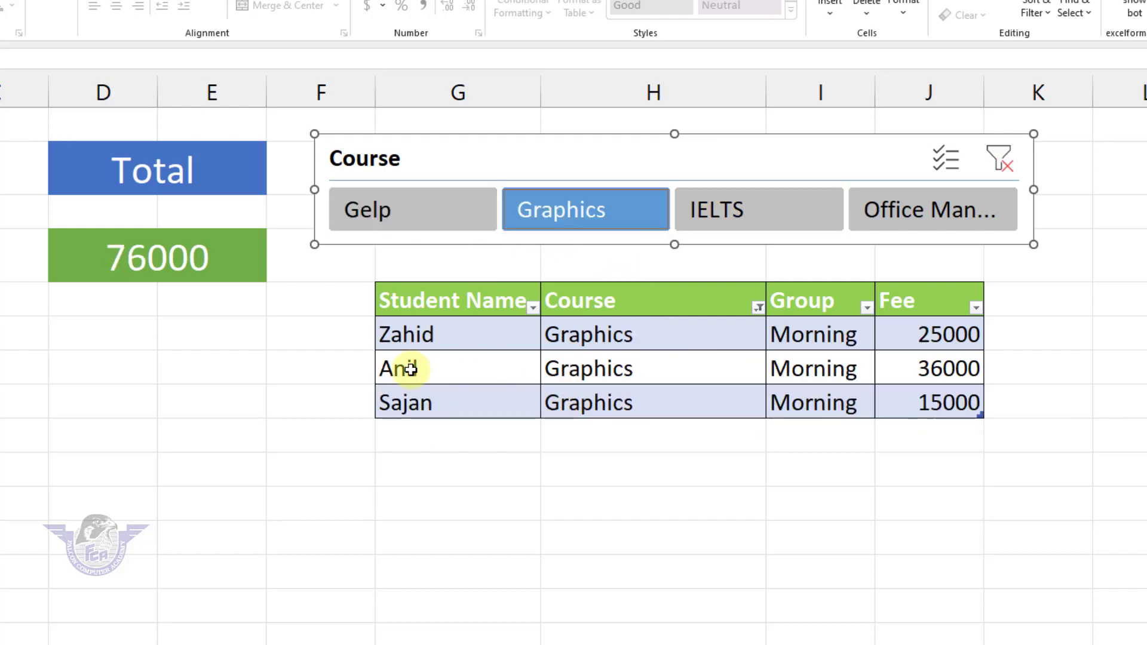
click(743, 215)
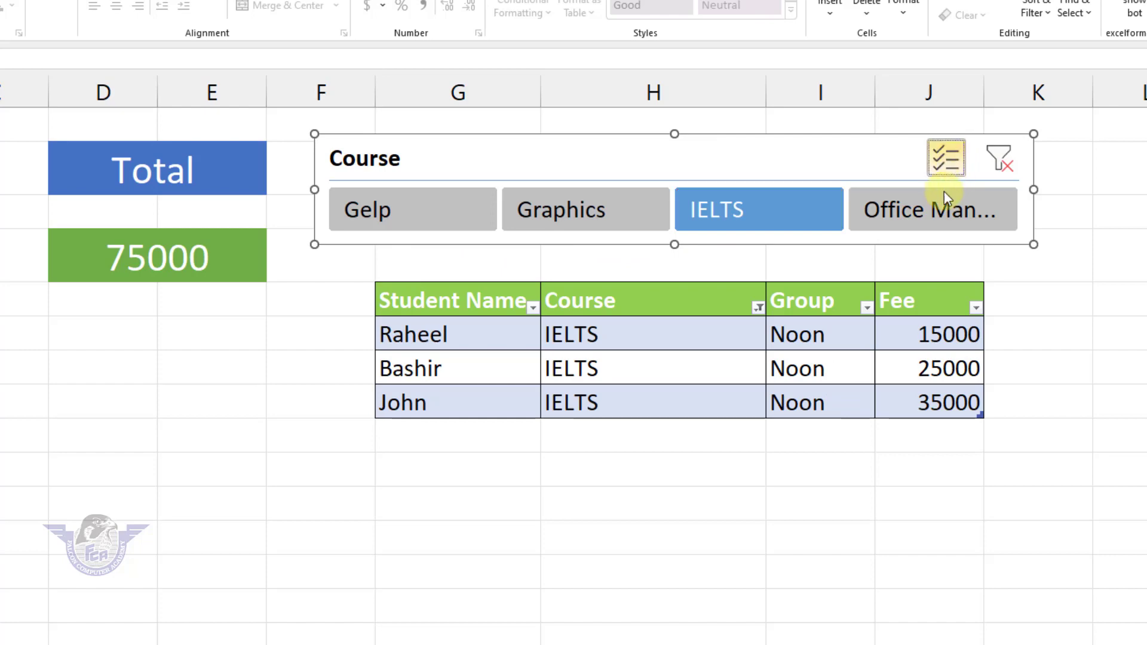
- Add Office Management, Graphics and Gelp to the IELTS selection using the slicer's multi-select mode, and turn that mode off
click(908, 210)
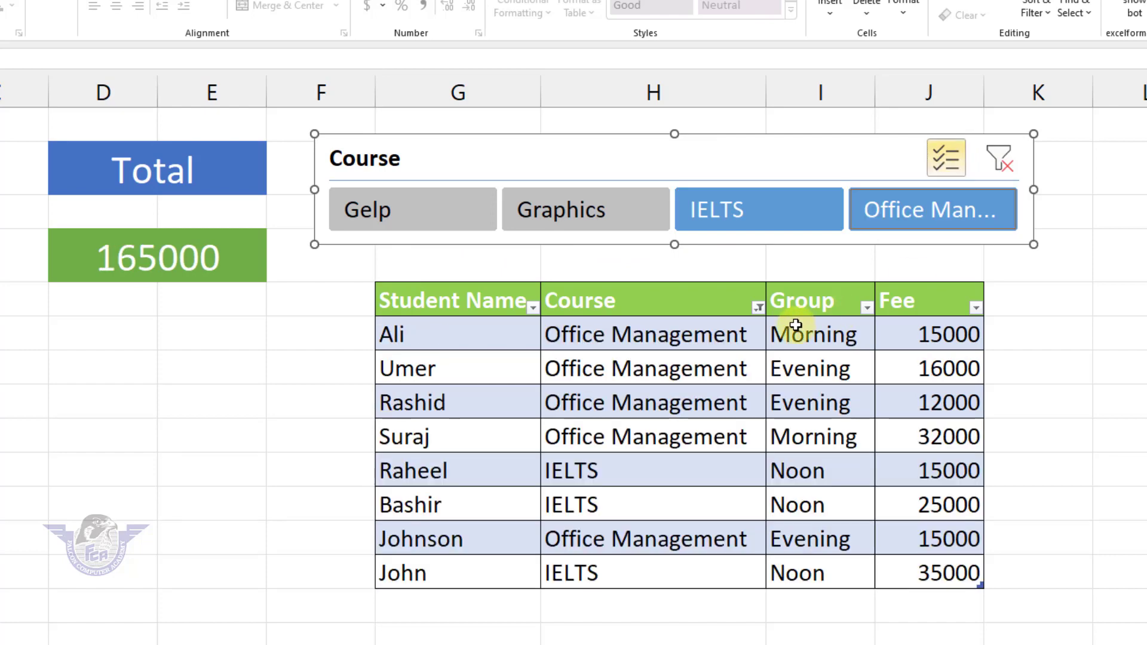
click(593, 212)
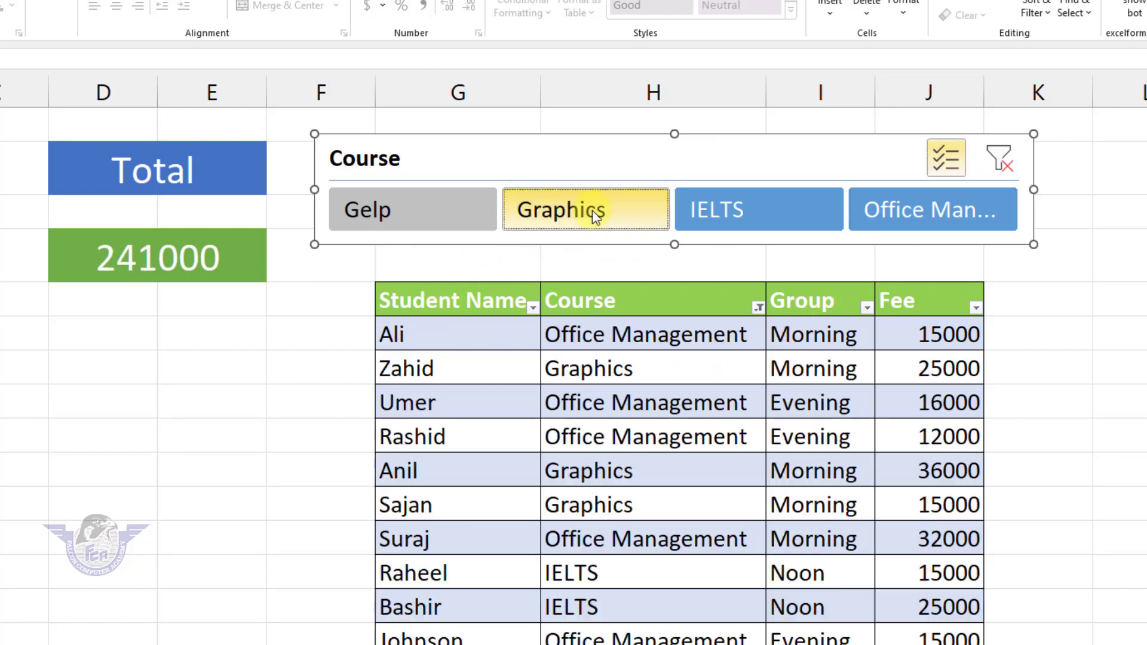
click(414, 212)
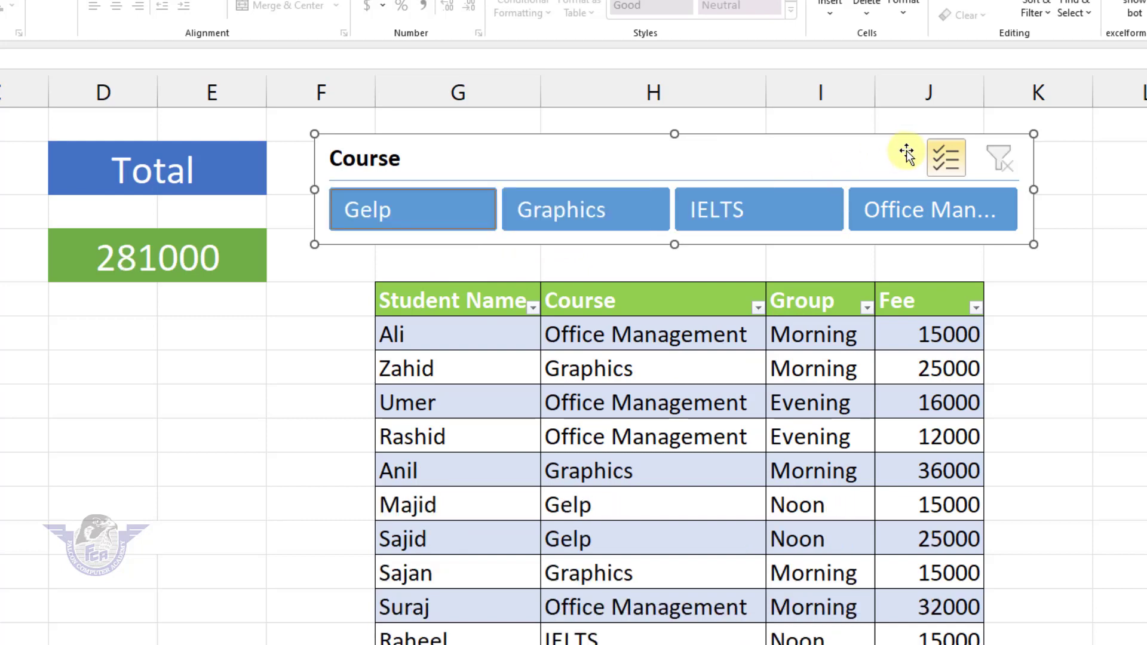
click(942, 165)
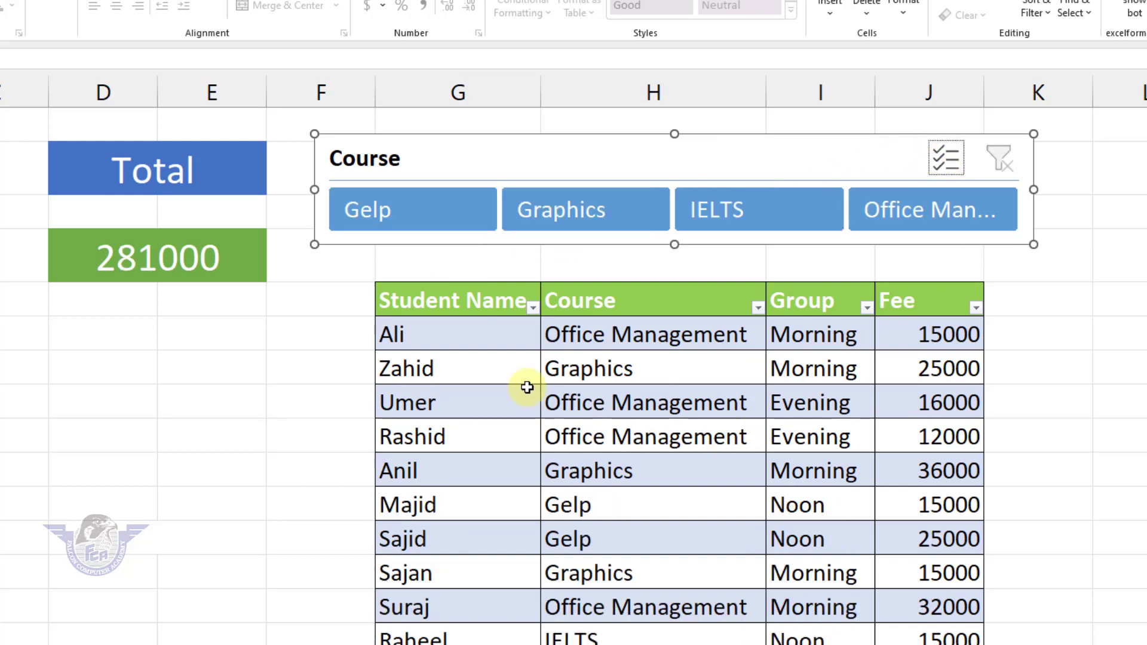
- Filter the table by the single courses Gelp, Graphics and IELTS in turn with the slicer
click(445, 215)
click(589, 221)
click(725, 216)
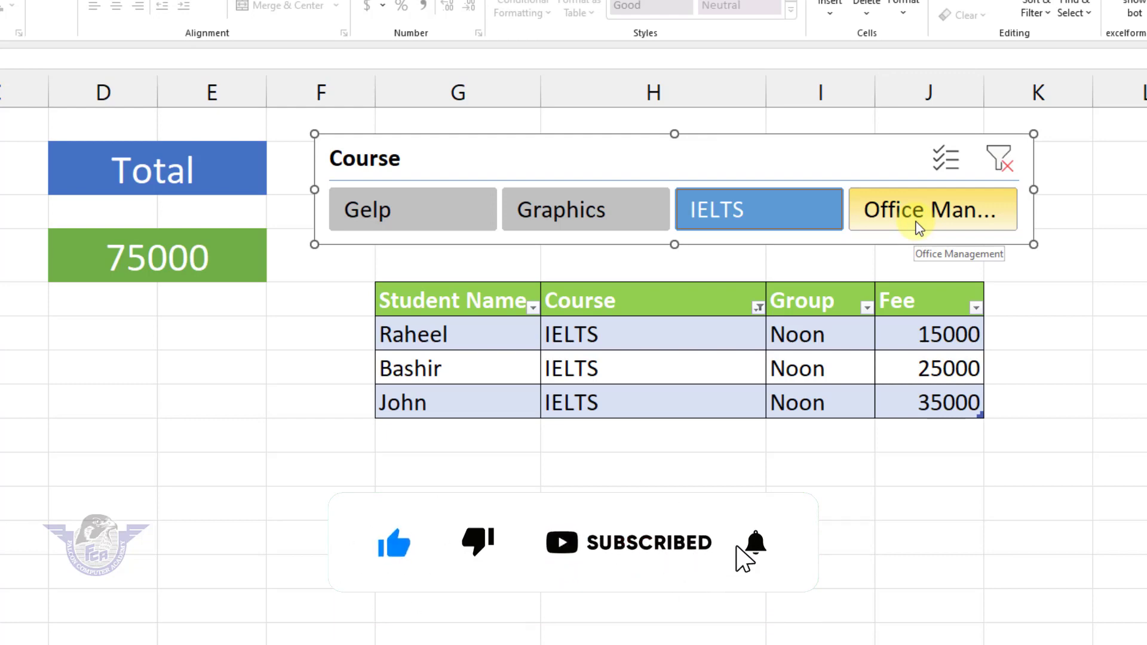
- Clear the Course slicer's filter and delete the slicer from the sheet
click(998, 159)
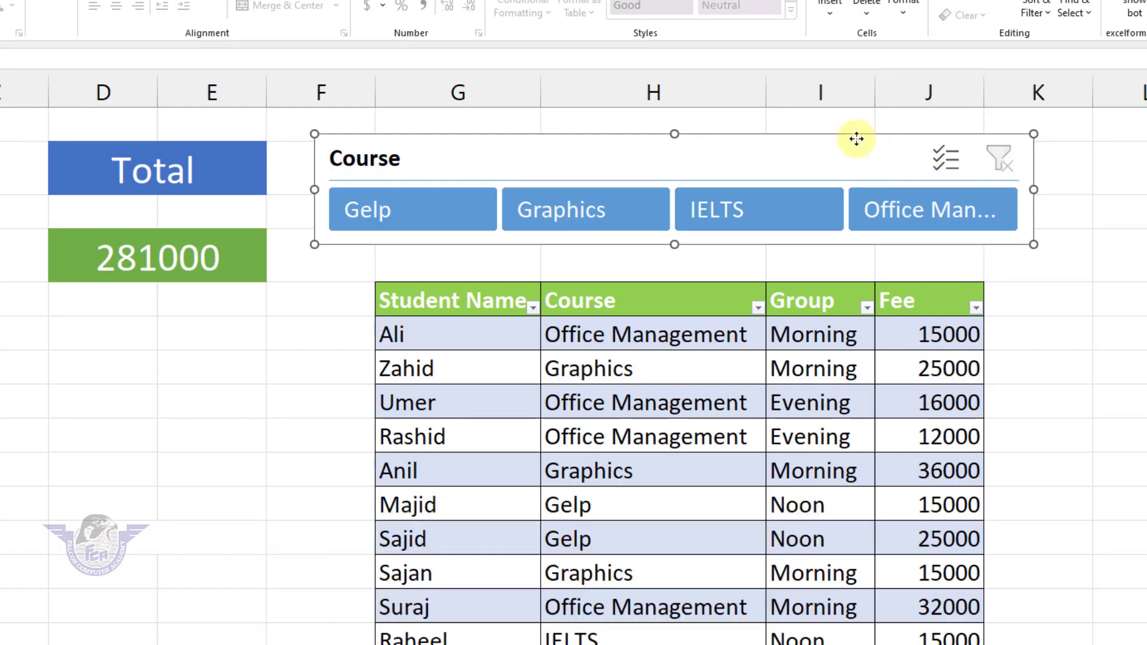
key(Delete)
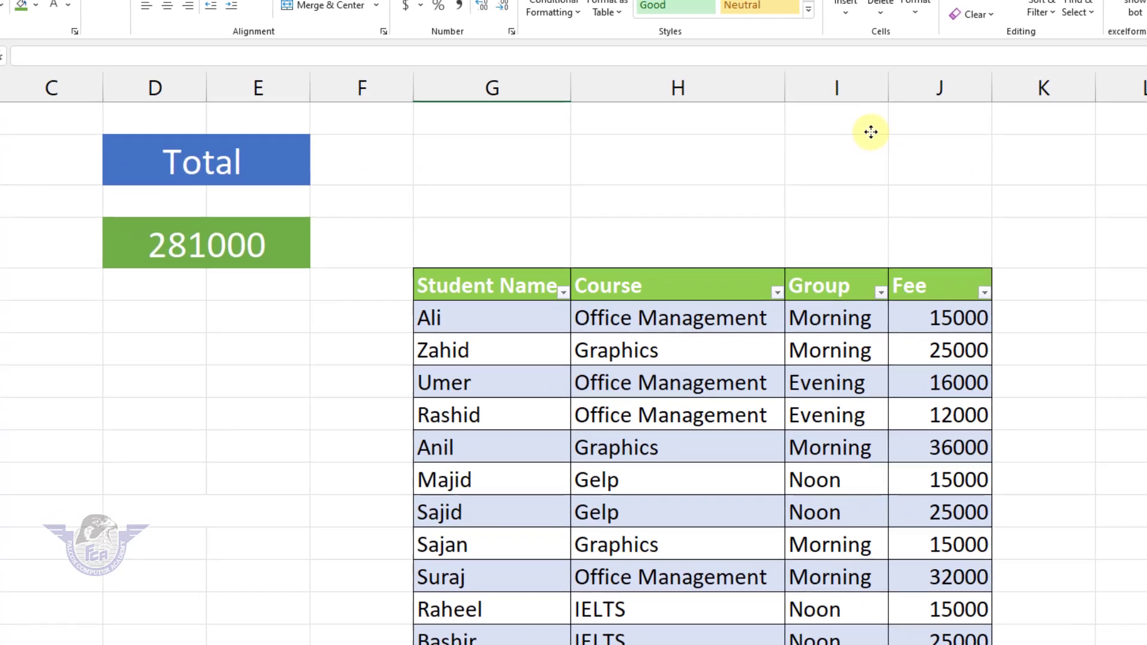
- Select the whole student table including its headers and convert it to a normal range
drag(531, 283, 924, 644)
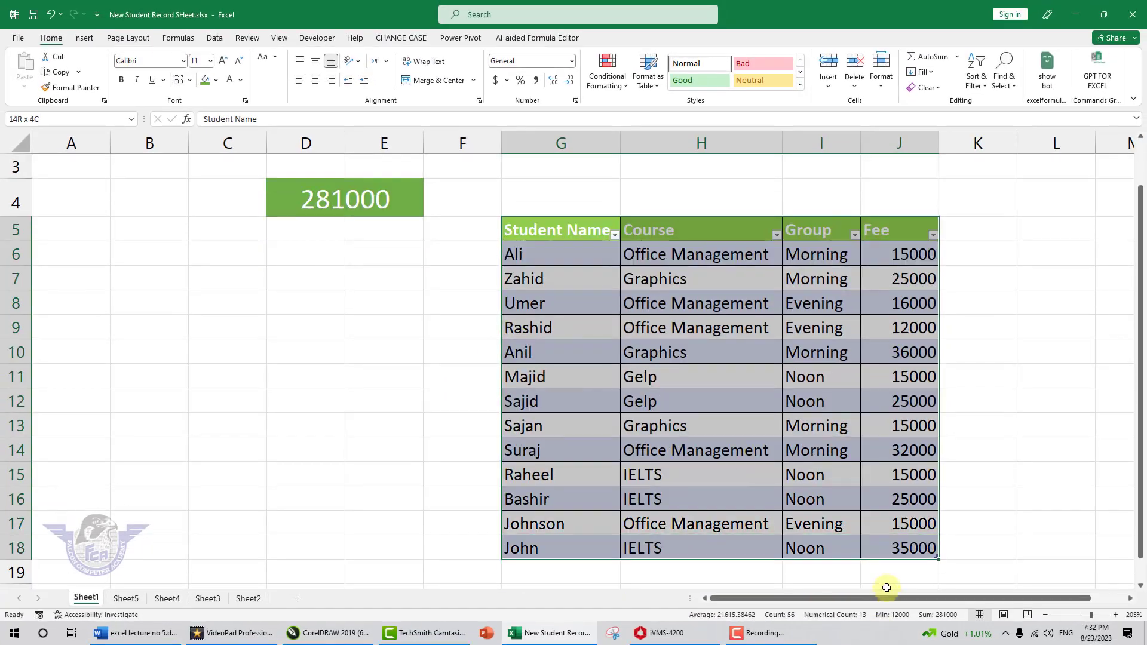
drag(886, 589, 903, 548)
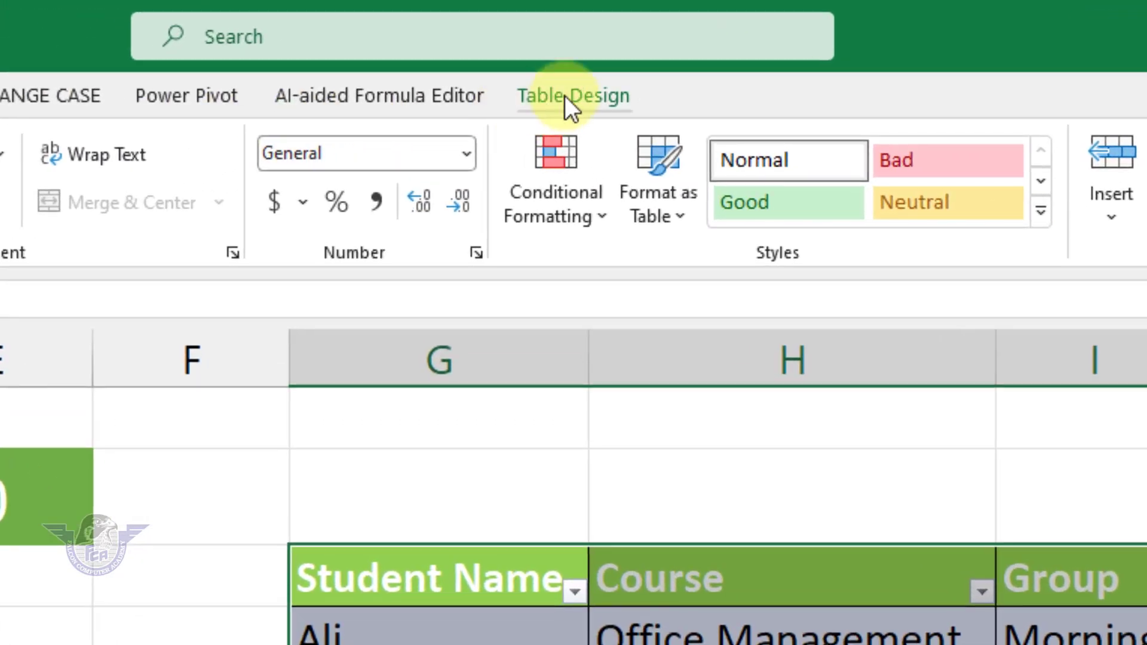
click(612, 38)
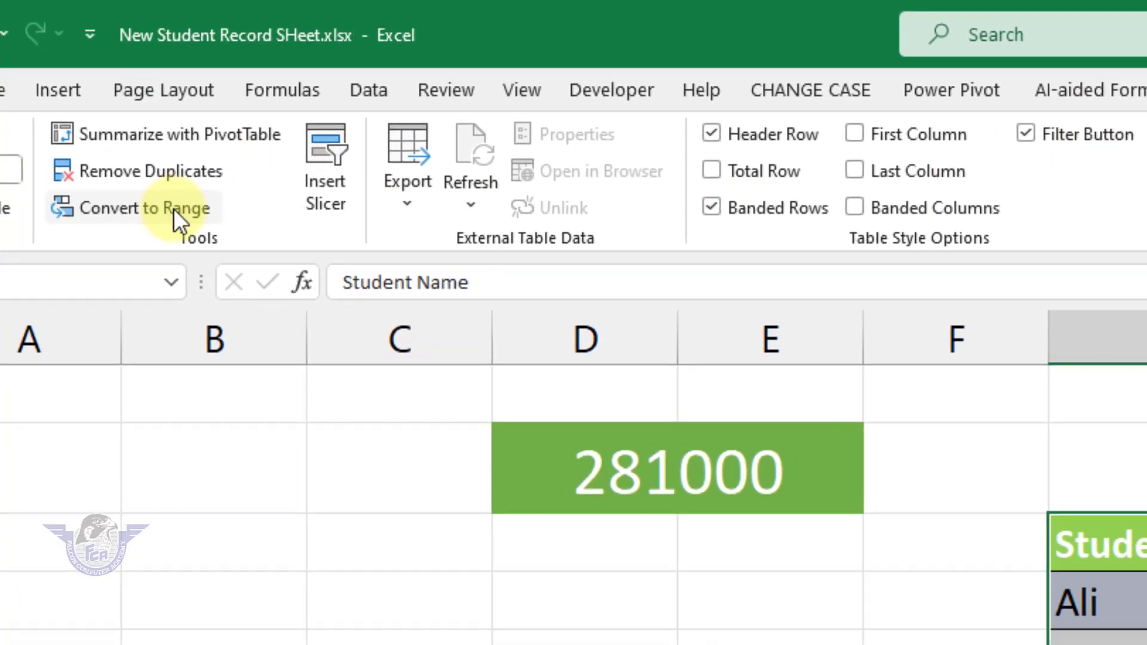
click(187, 231)
click(677, 479)
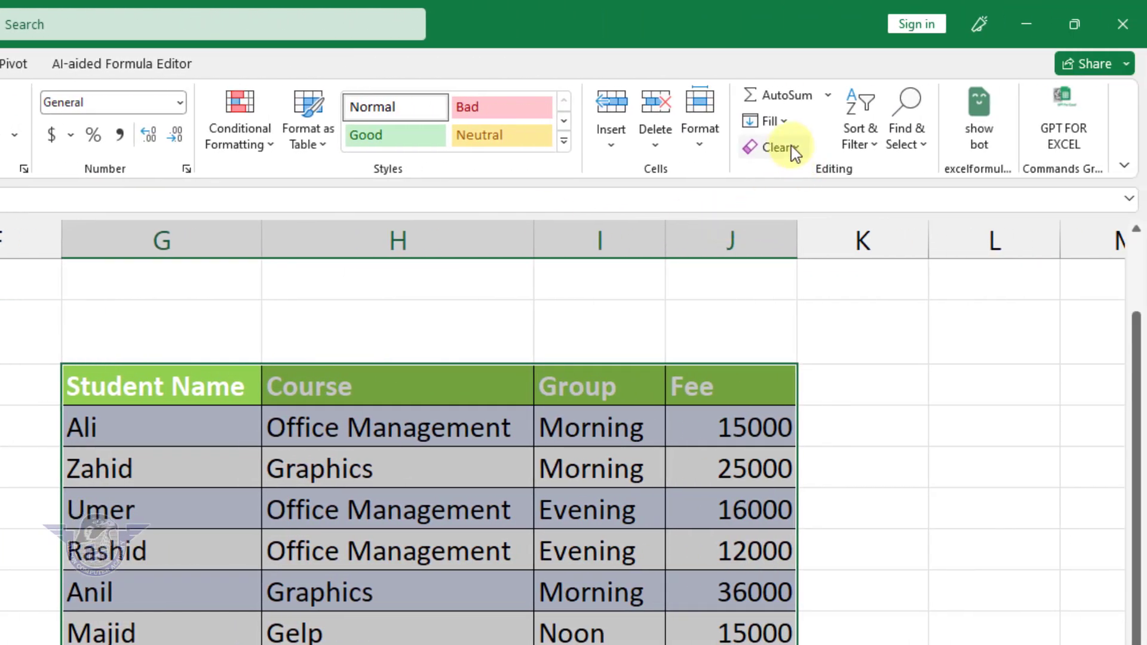
- Clear all formats from the student data range
click(795, 152)
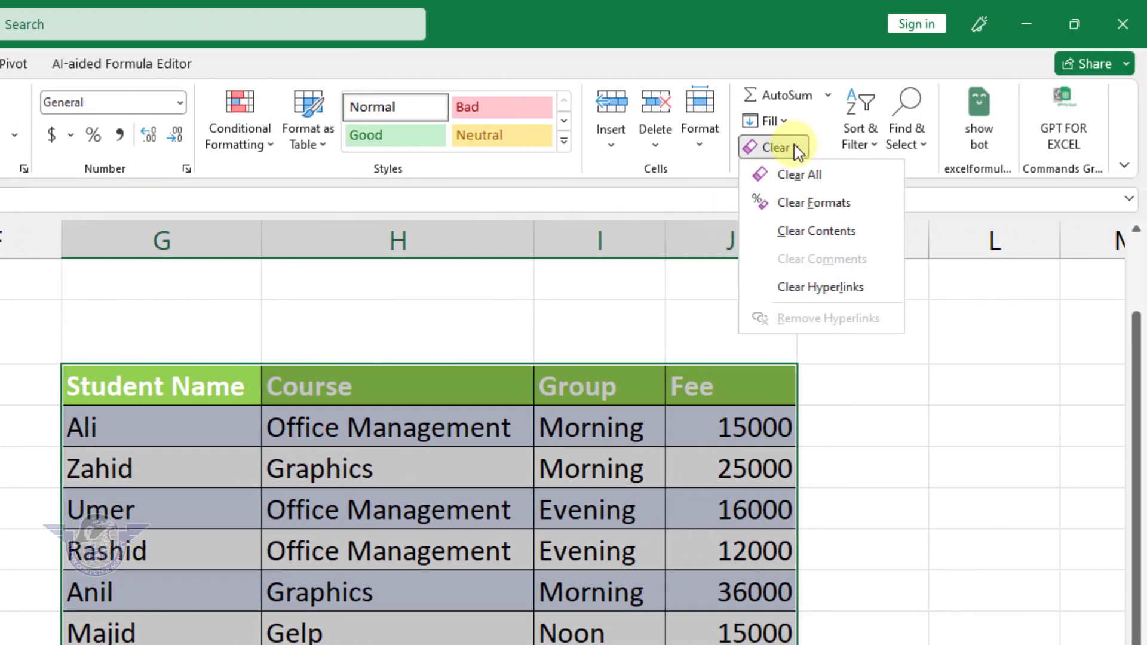
click(837, 209)
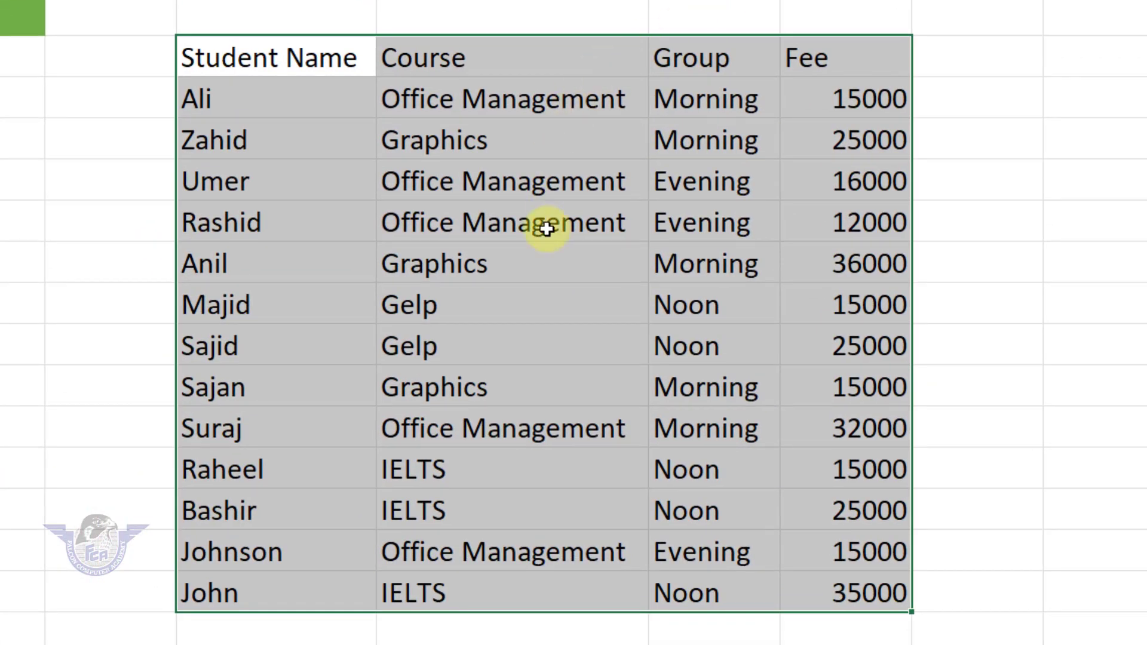
click(325, 173)
- Create a table with headers from the student data in G5:J18
drag(332, 60, 822, 642)
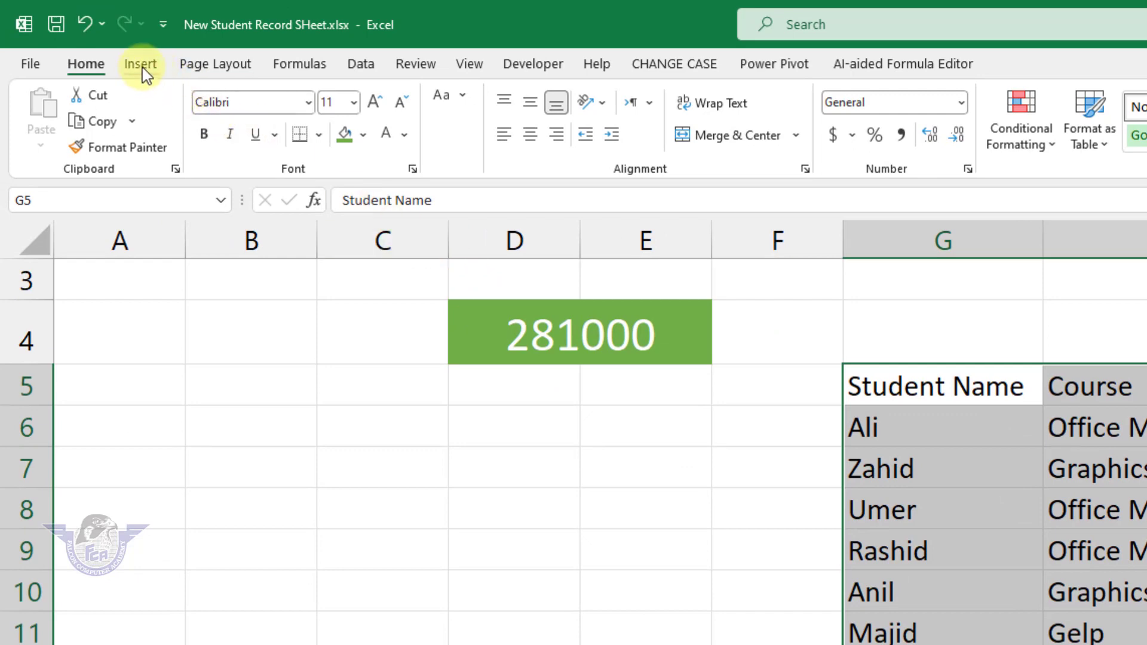
click(144, 67)
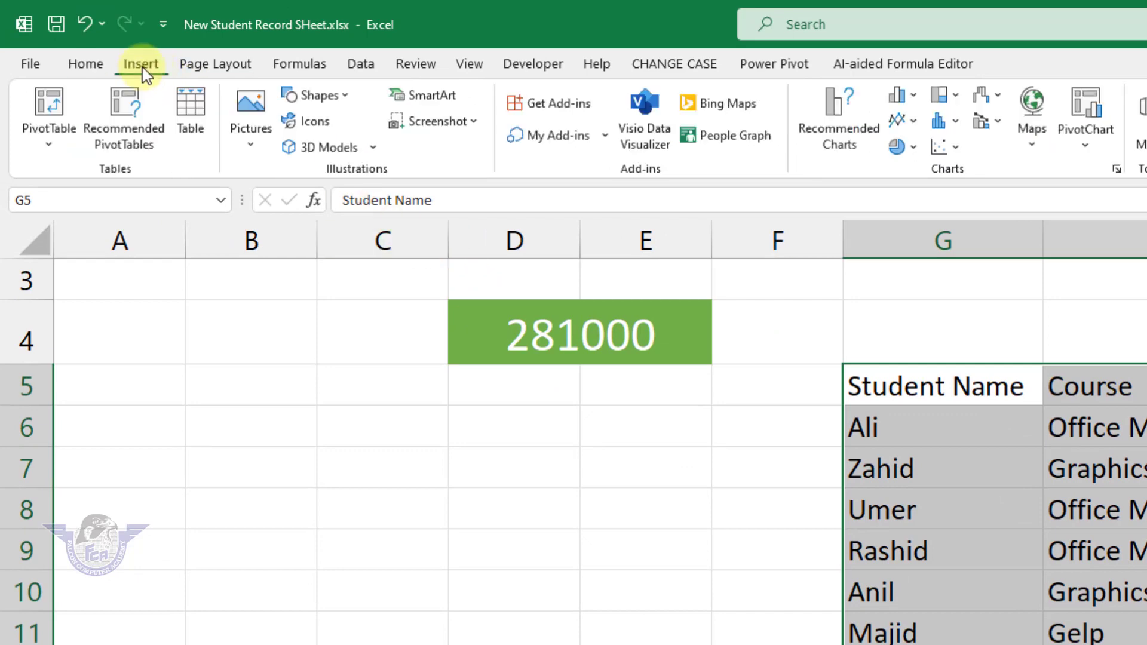
click(191, 114)
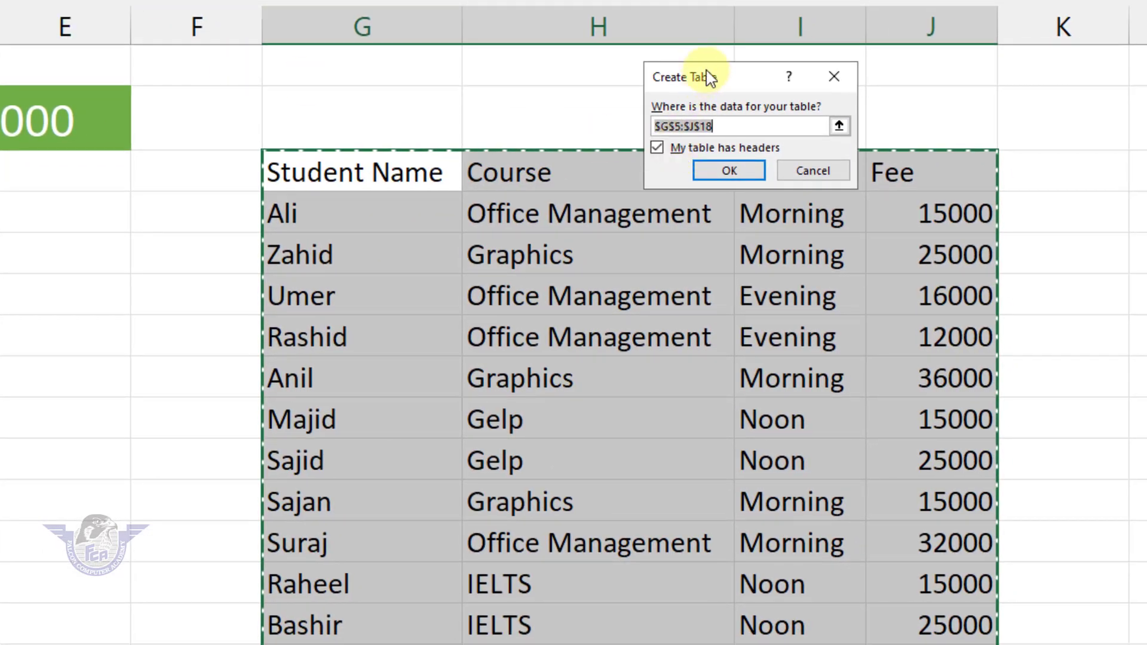
drag(719, 77, 382, 342)
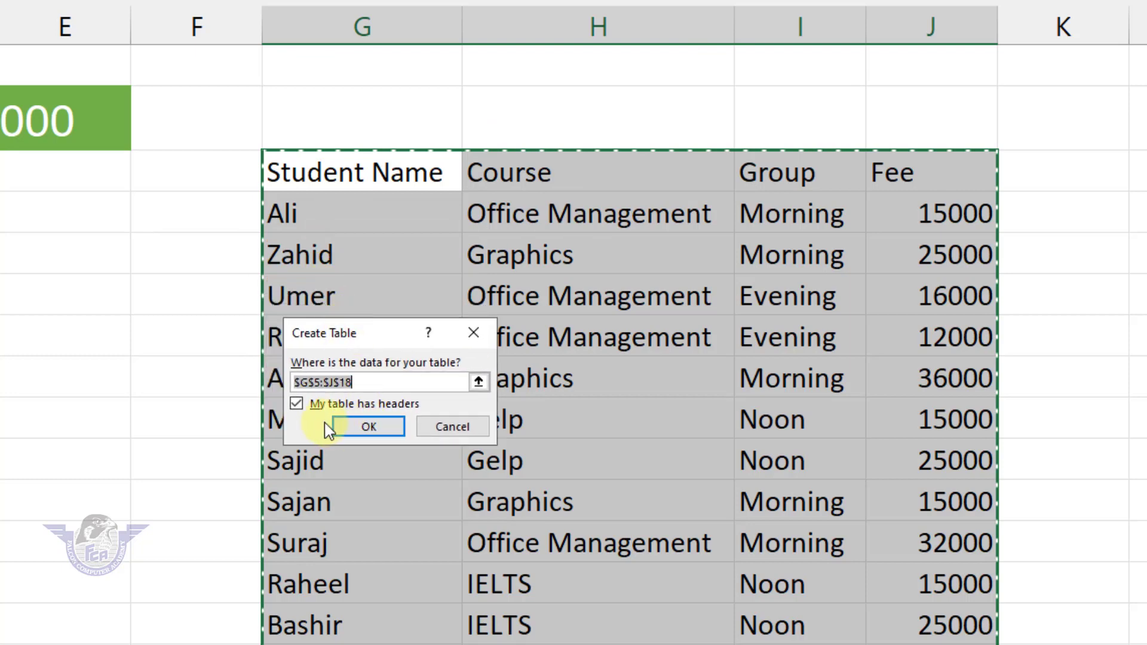
click(387, 430)
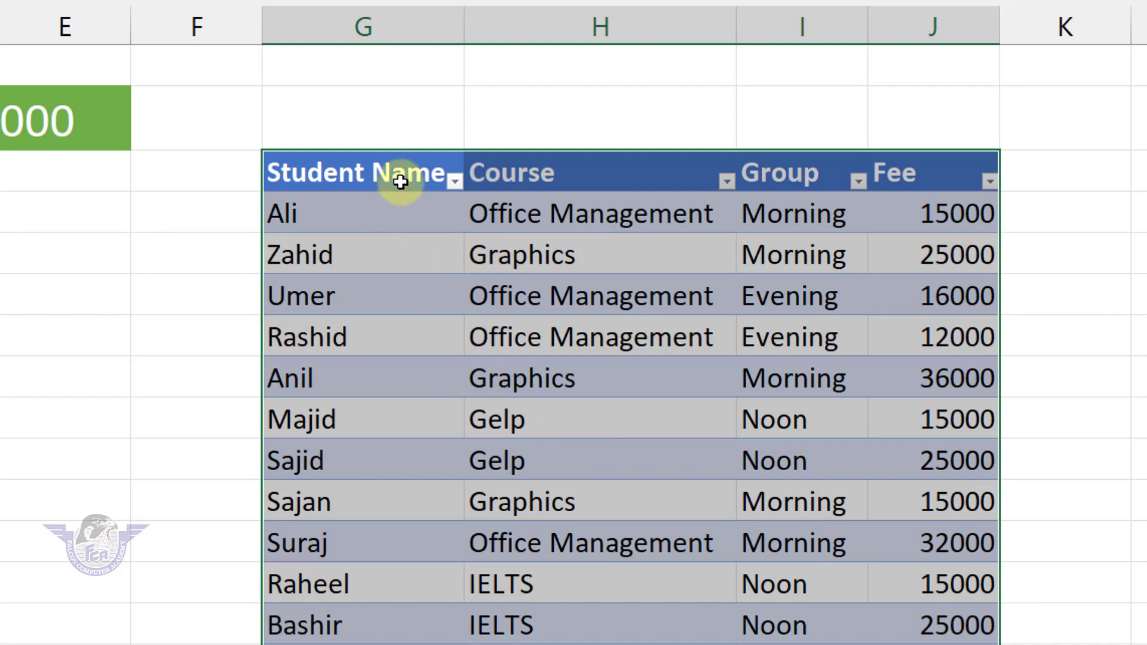
- Insert a slicer for the Course field of the new student table
drag(398, 177, 862, 585)
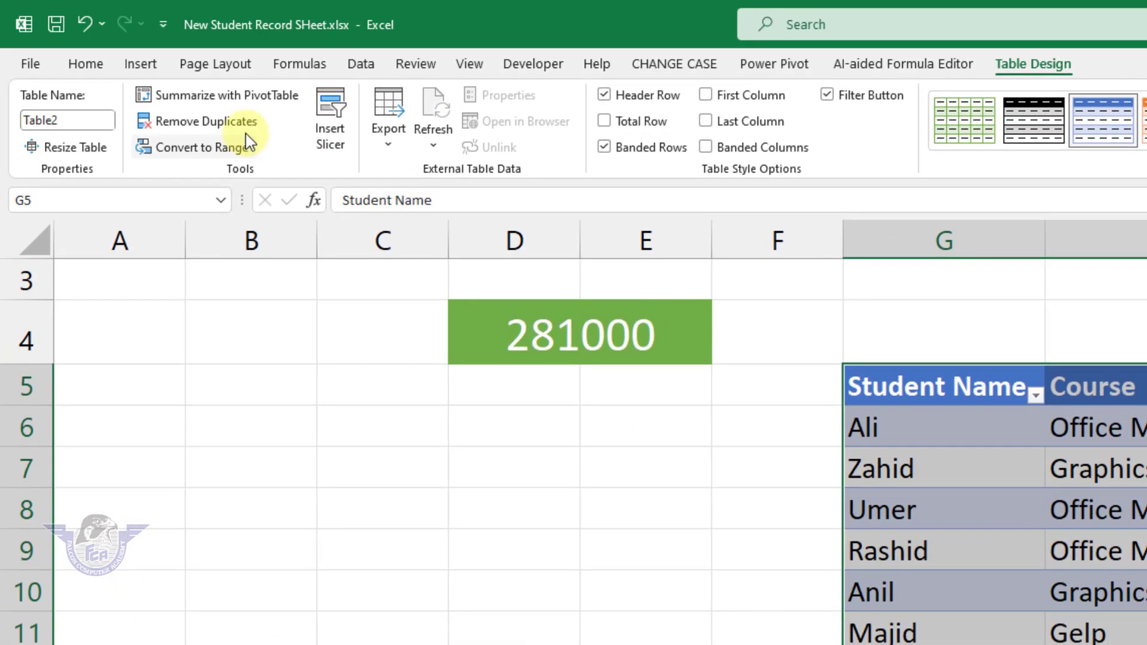
click(141, 66)
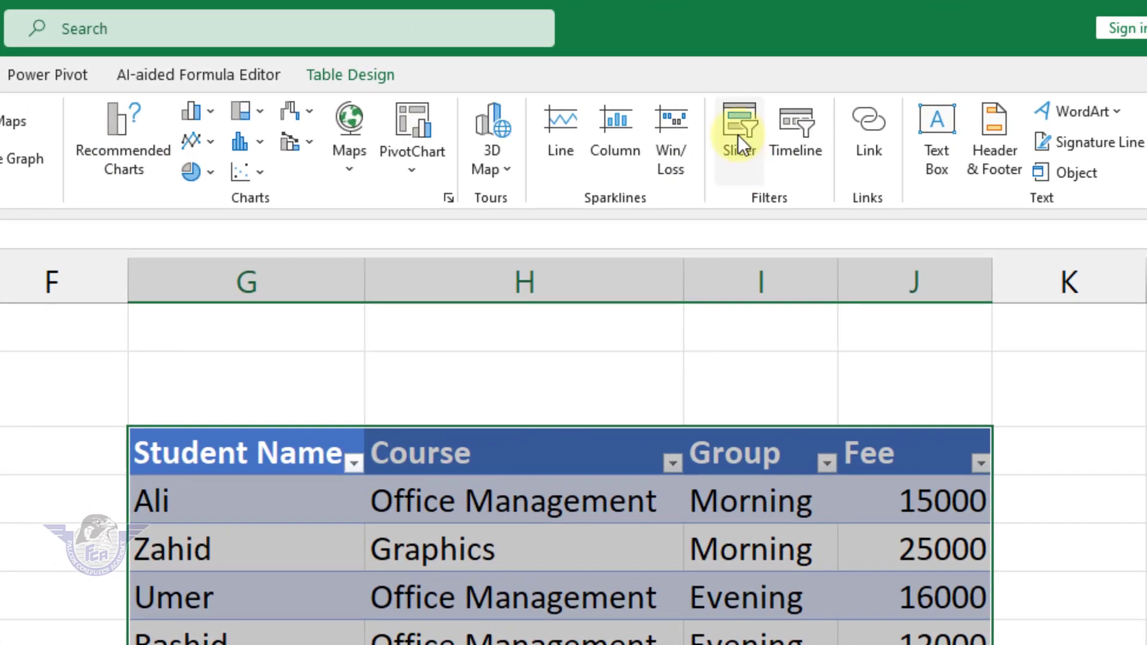
click(737, 134)
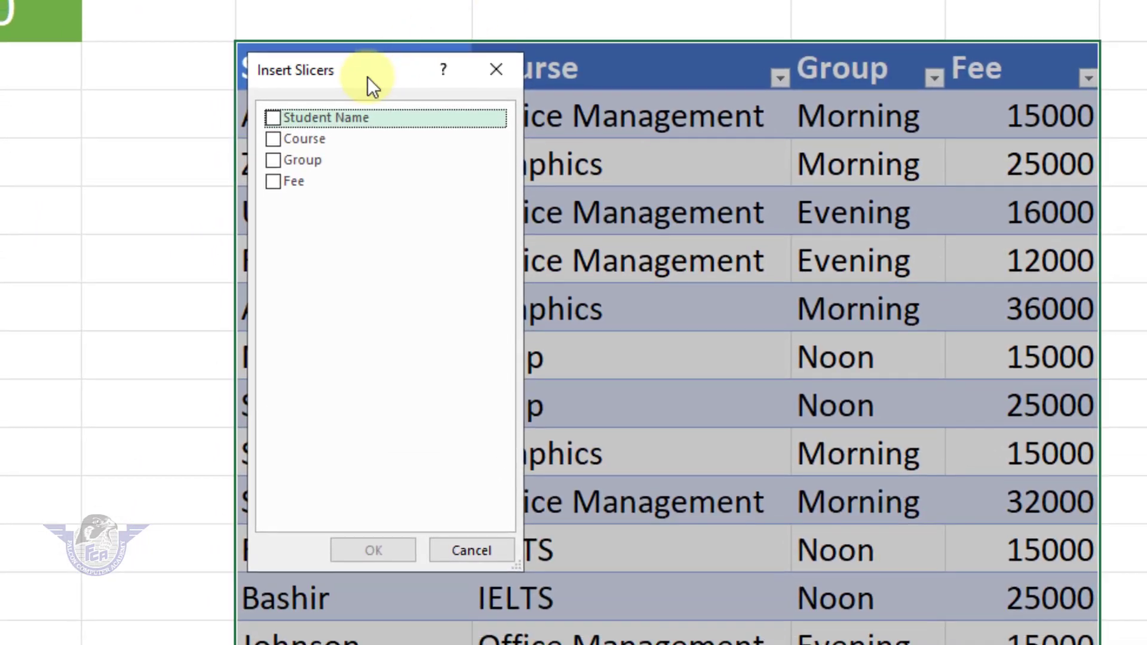
drag(367, 76, 726, 86)
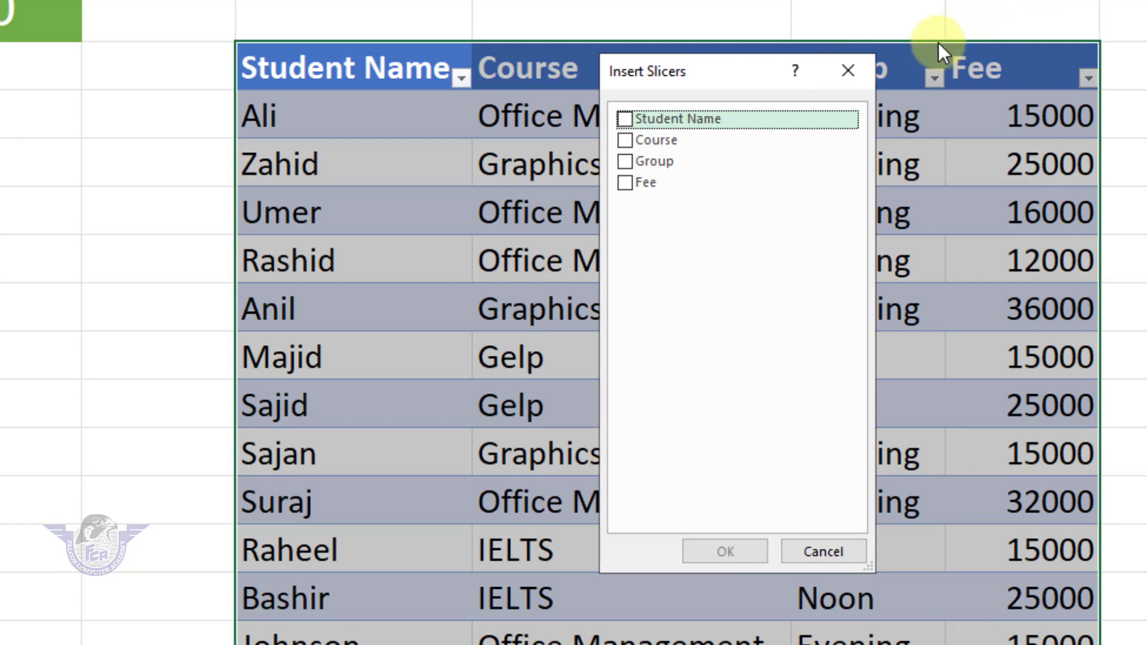
click(630, 145)
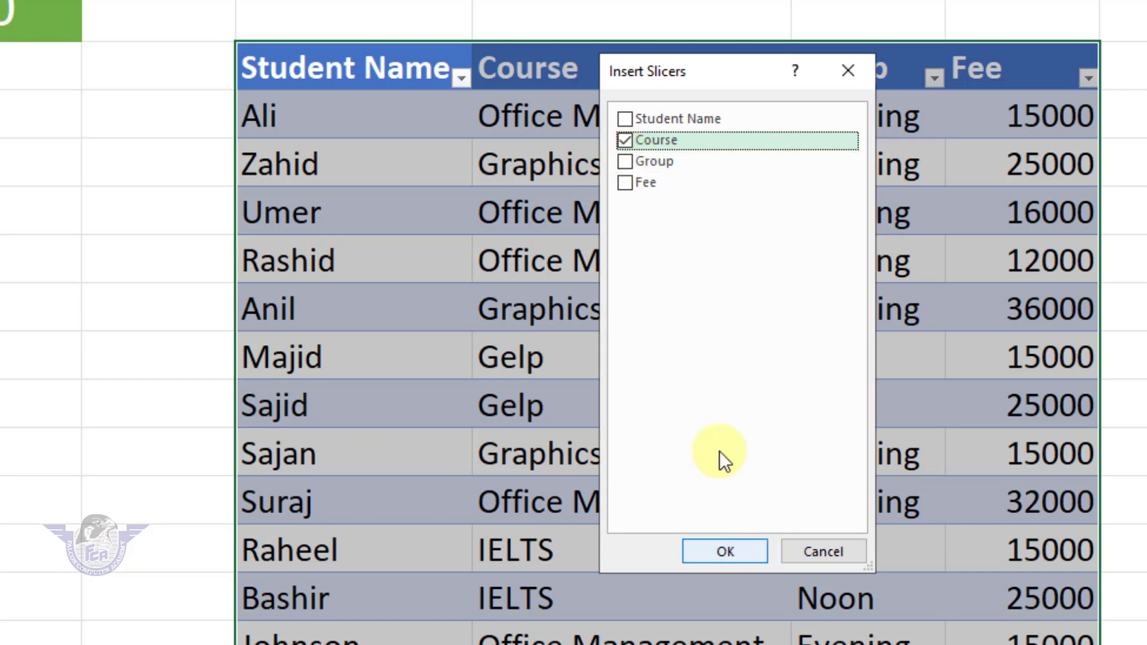
click(741, 550)
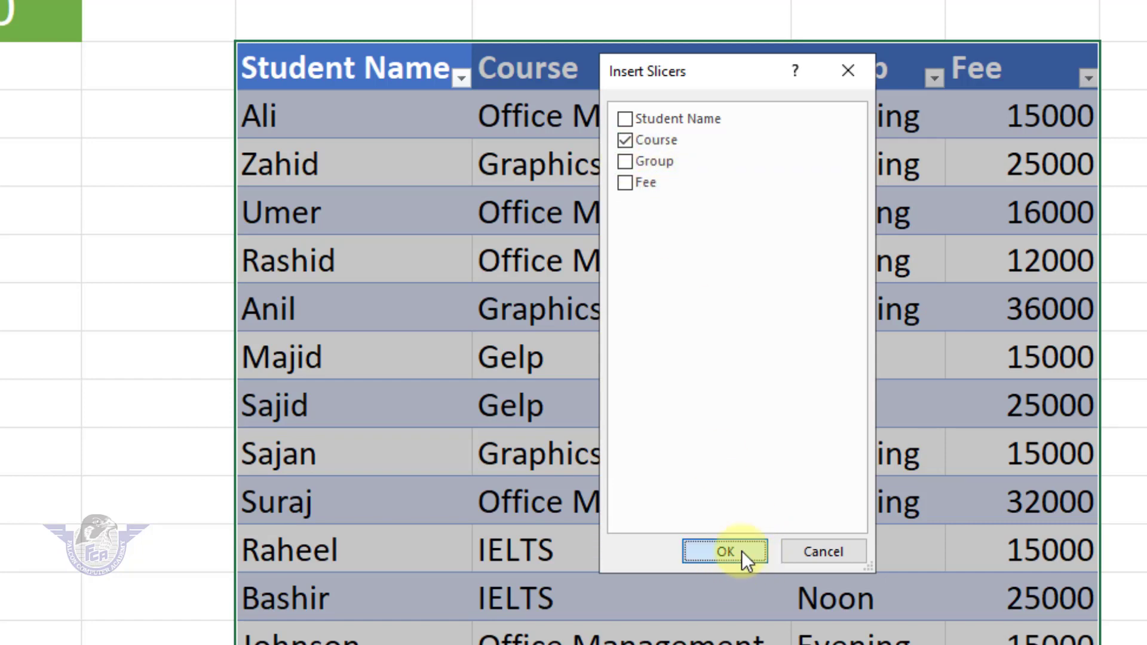
- Shift the Course slicer slightly over the table and arrange its buttons in 4 columns
drag(384, 70, 578, 64)
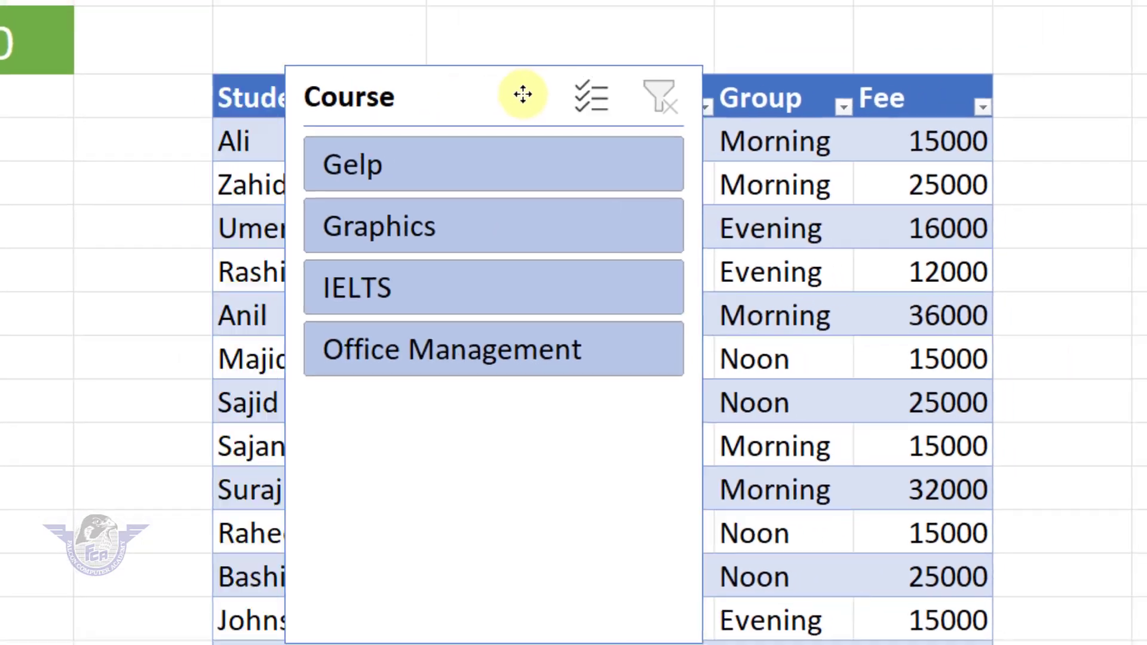
drag(522, 94, 428, 100)
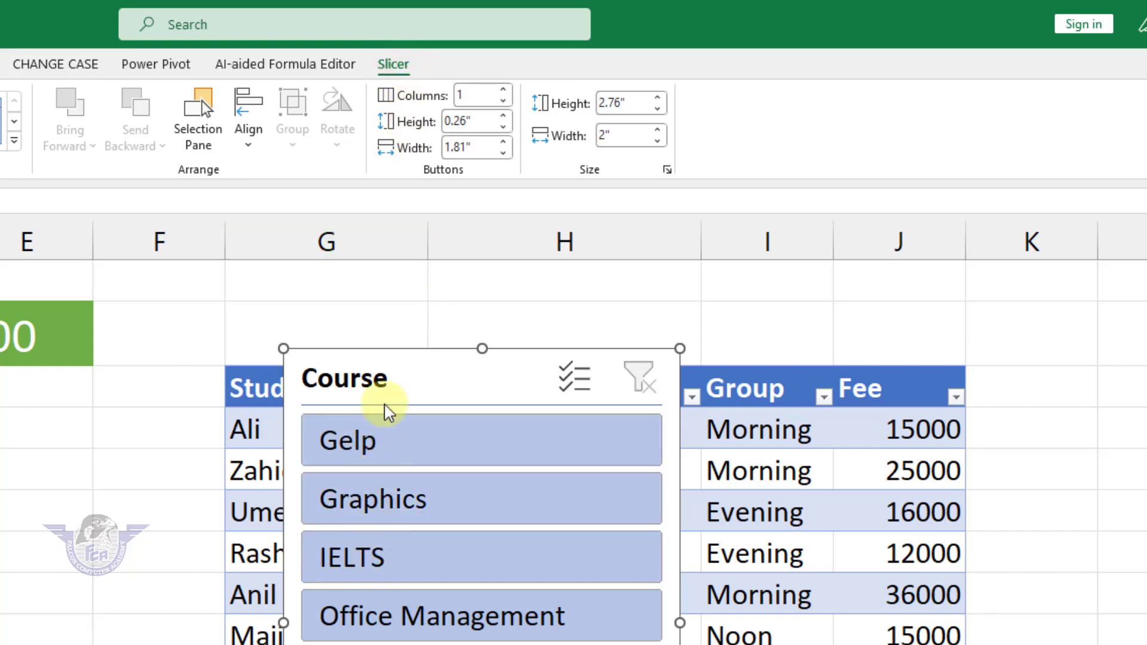
click(470, 96)
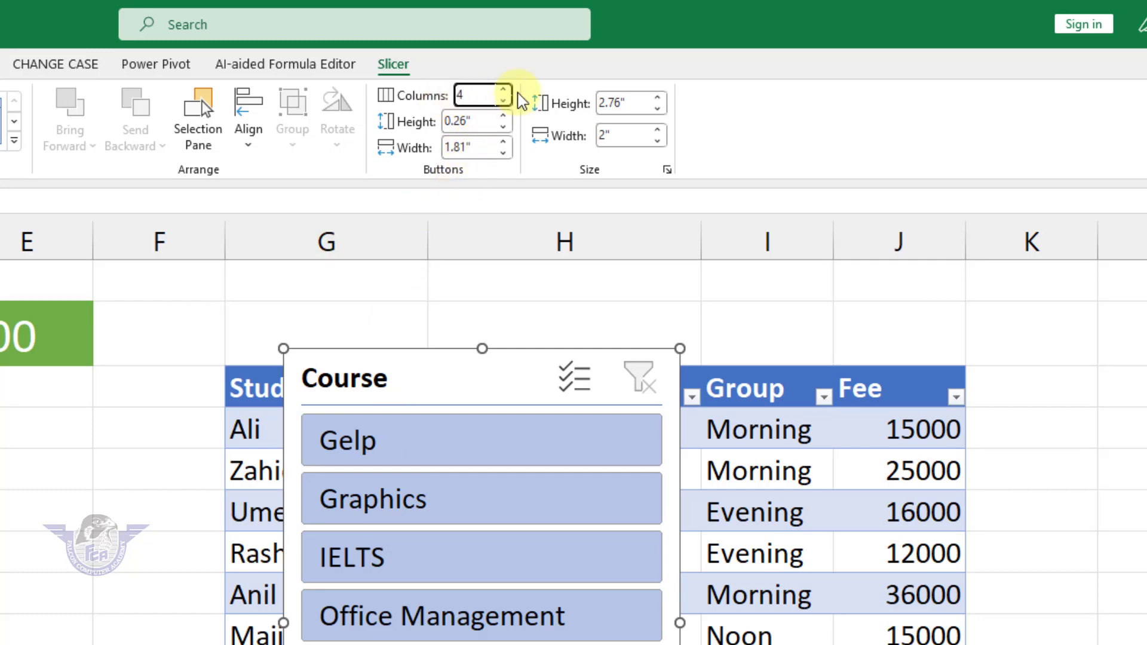
key(Return)
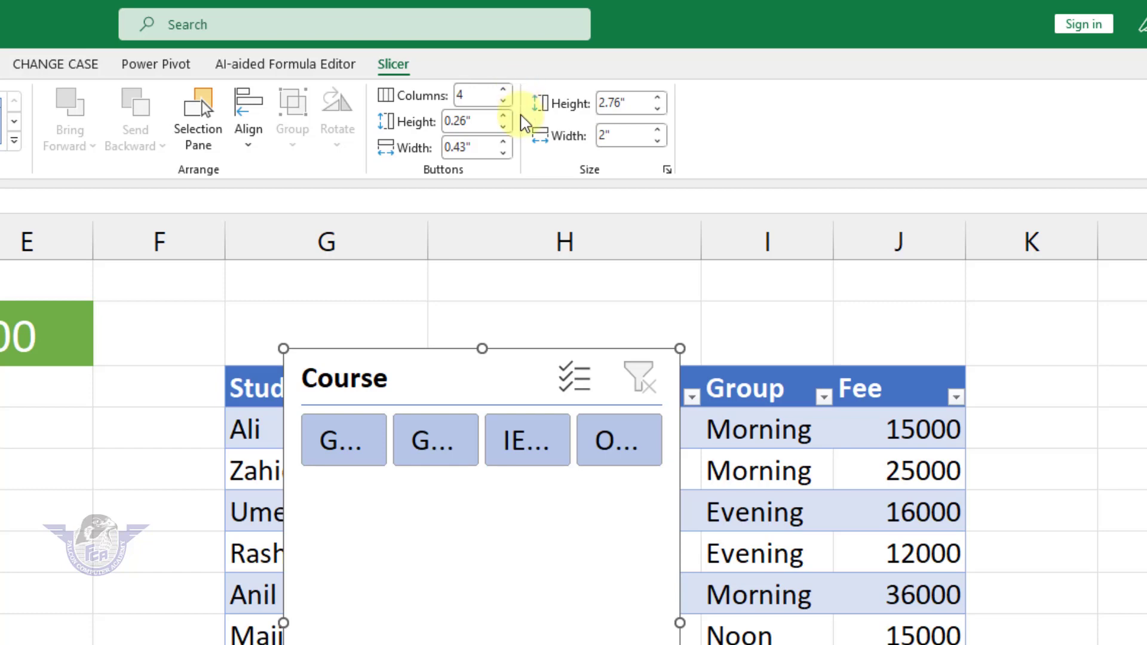
- Resize the Course slicer to a wide strip about 0.73" high and 3.69" wide
drag(482, 622, 482, 644)
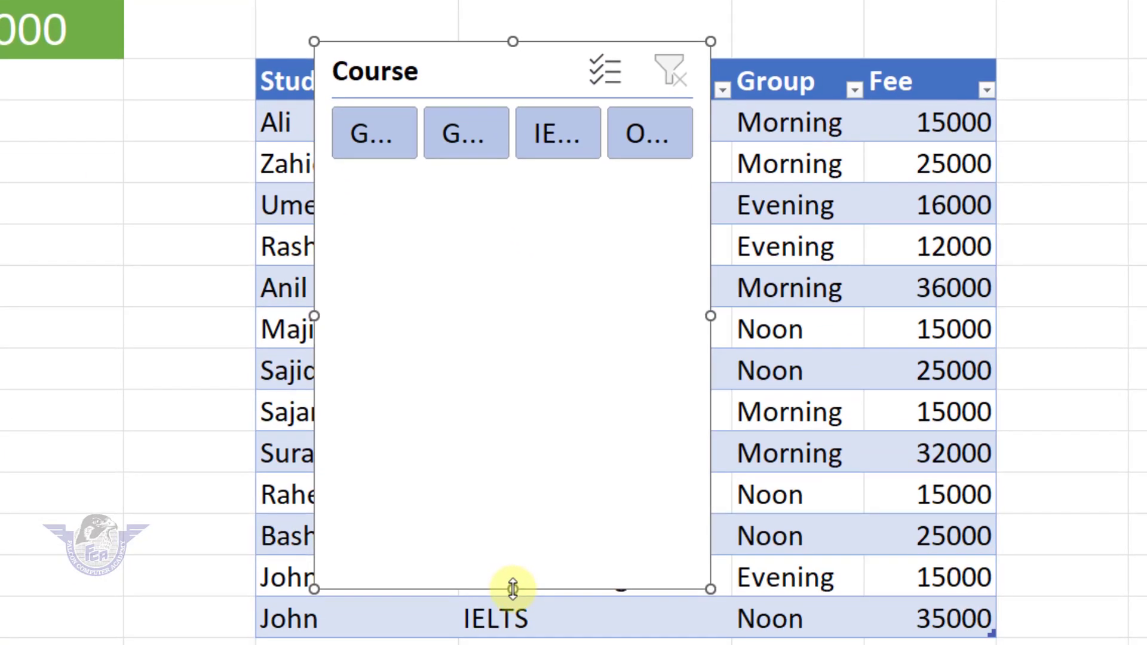
drag(512, 589, 544, 186)
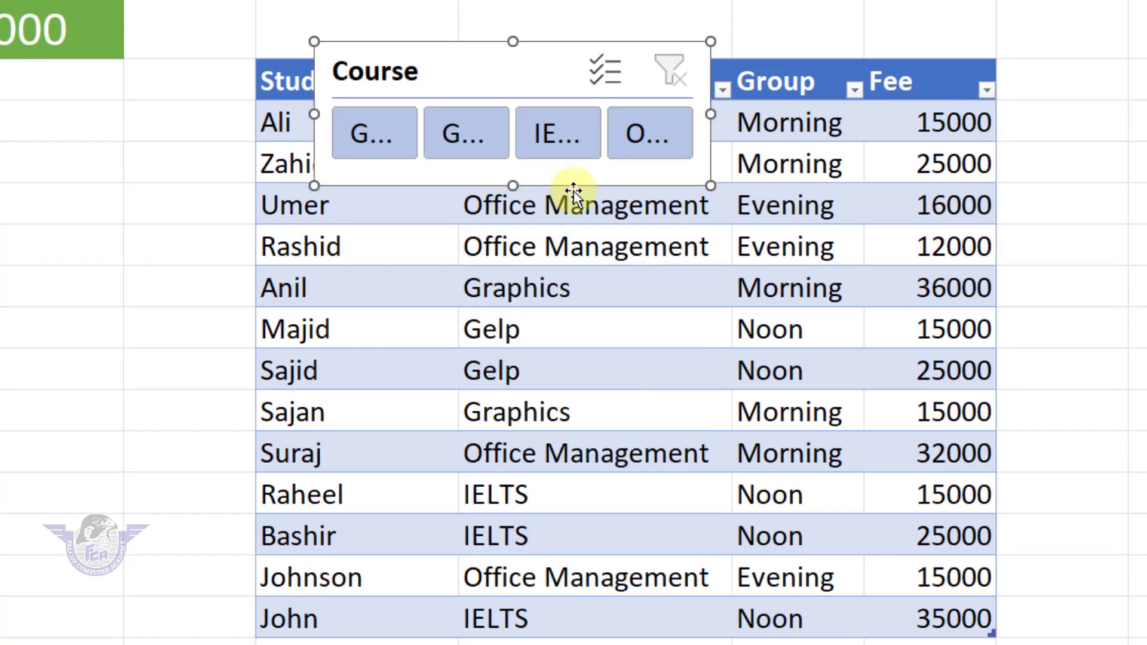
drag(710, 113, 985, 89)
drag(307, 109, 248, 128)
- Move the Course slicer into the empty rows directly above the student table's header, spanning columns G to J
drag(594, 82, 585, 6)
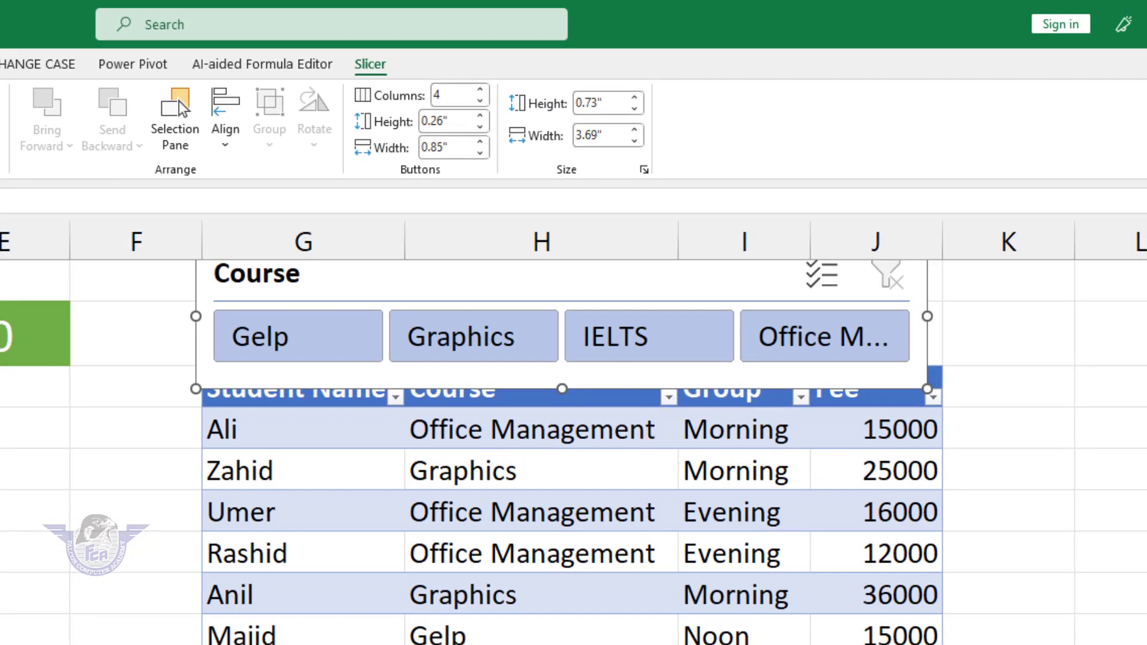
scroll(597, 418, up, 2)
drag(615, 371, 615, 315)
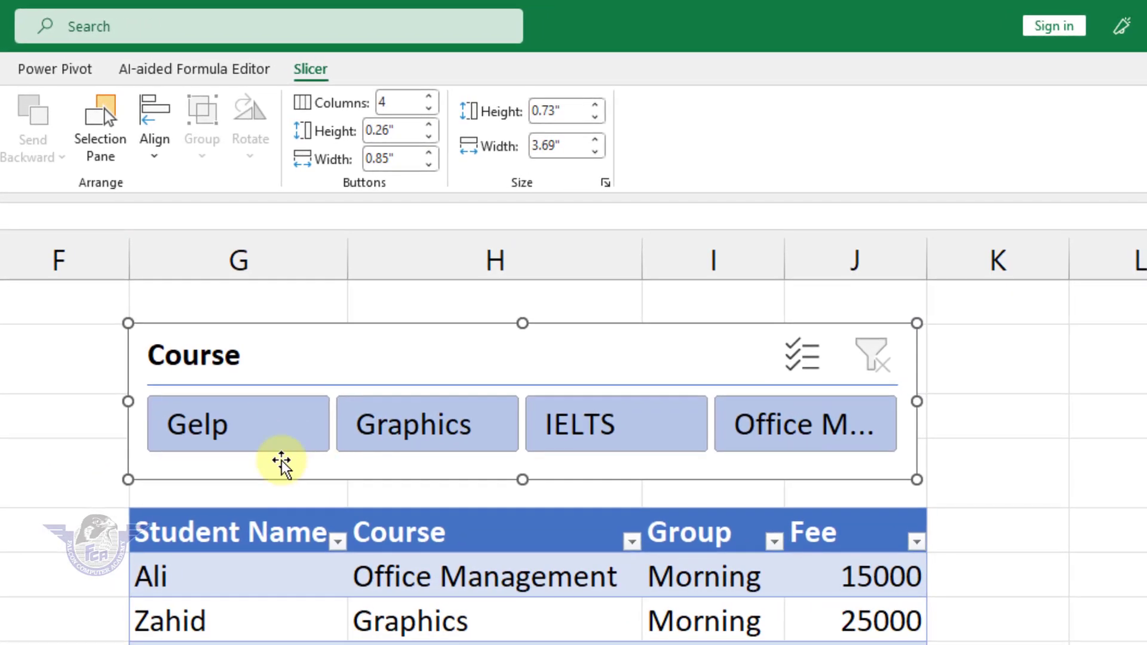
- Check the Course slicer by filtering the table one course at a time, forward and back, finishing on Office Management
click(274, 432)
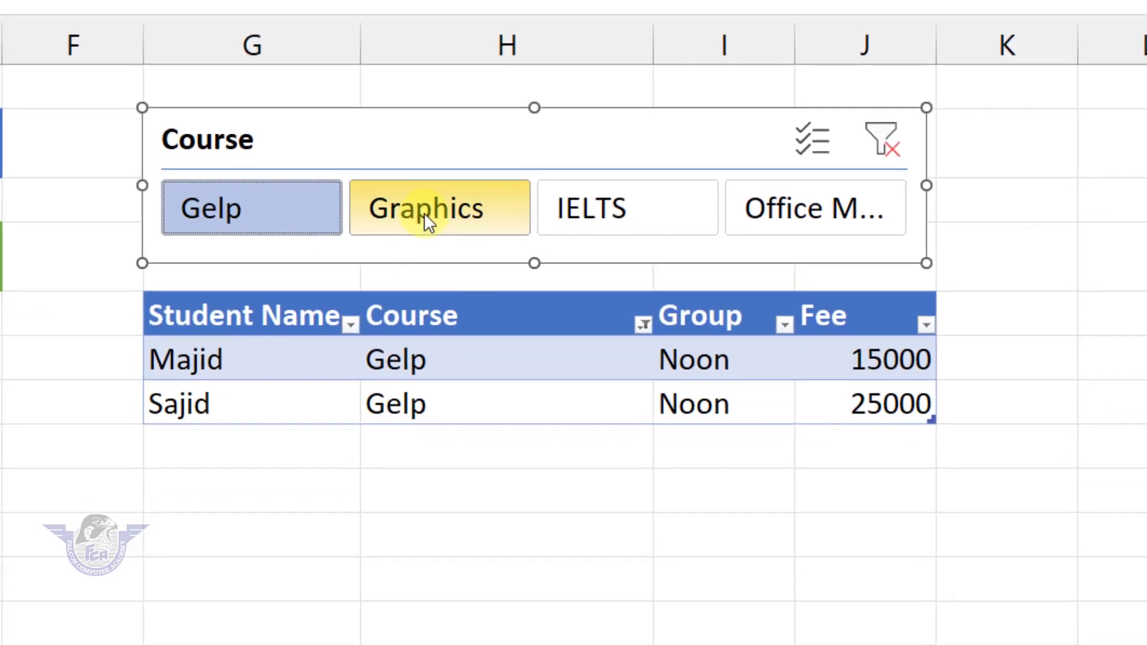
click(424, 212)
click(603, 216)
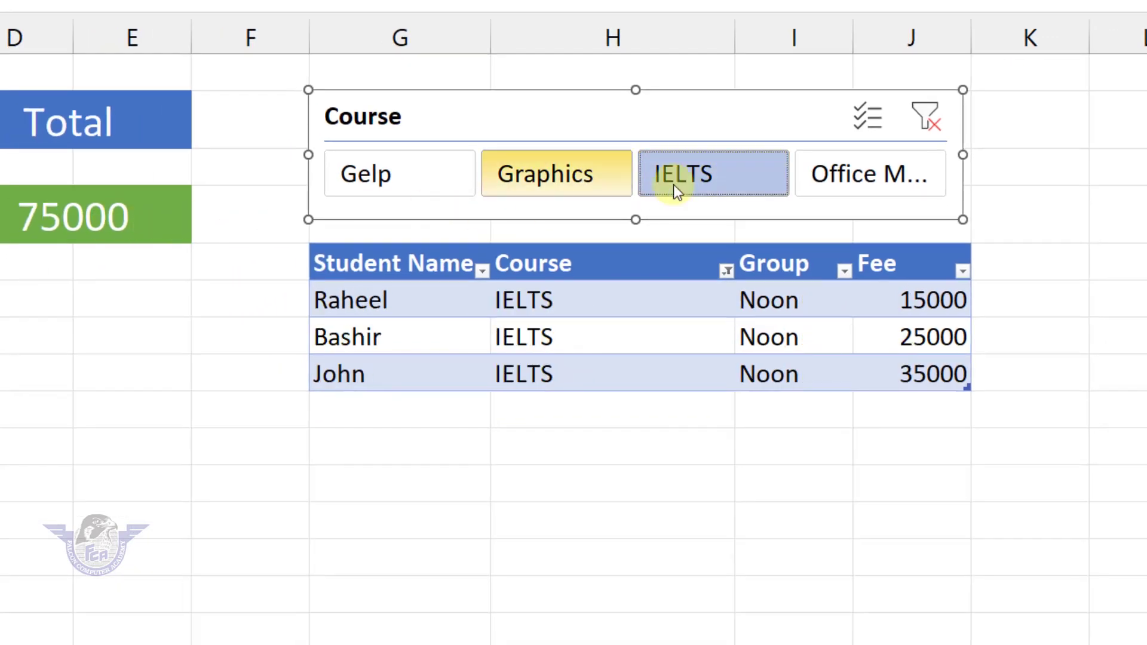
click(864, 173)
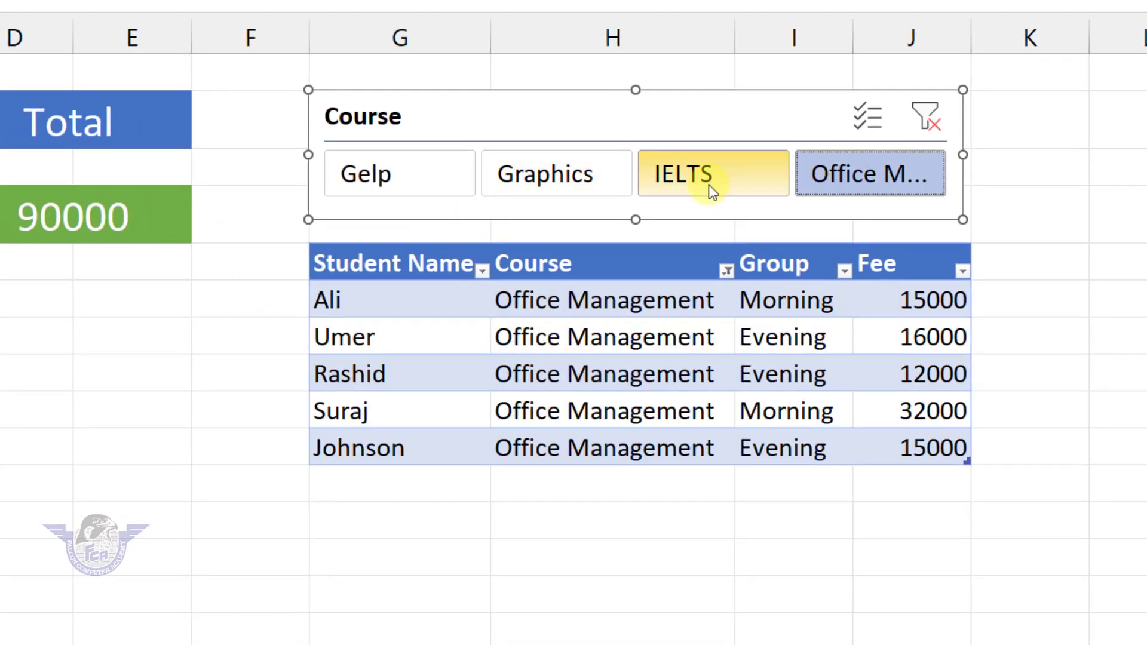
click(708, 185)
click(577, 175)
click(368, 174)
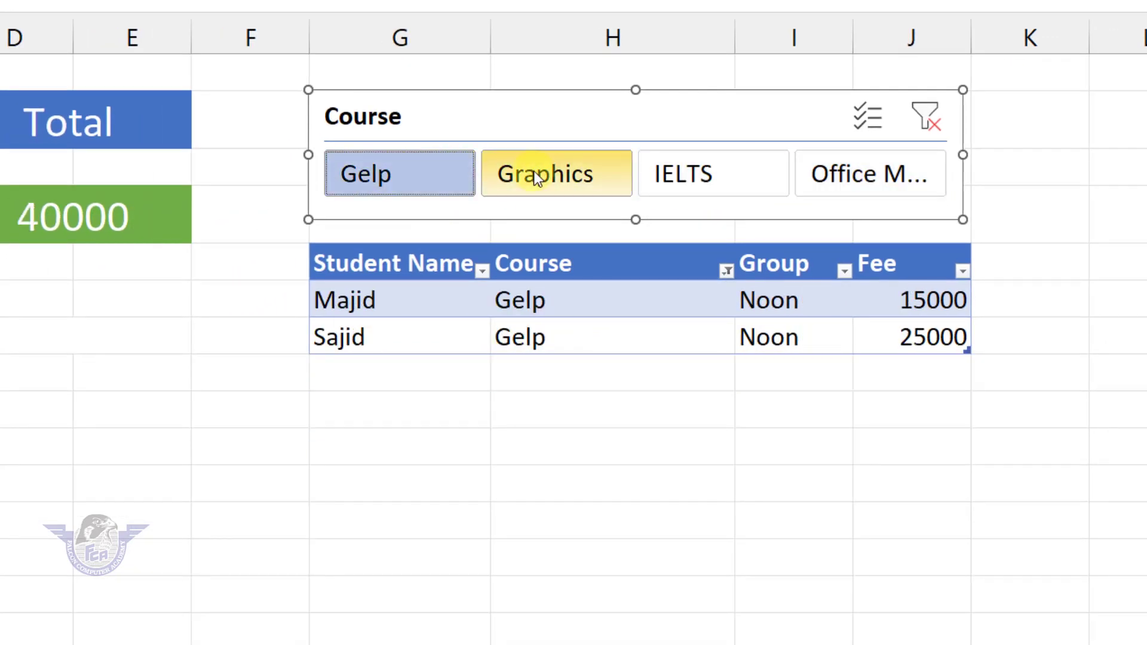
click(549, 173)
click(684, 187)
click(853, 177)
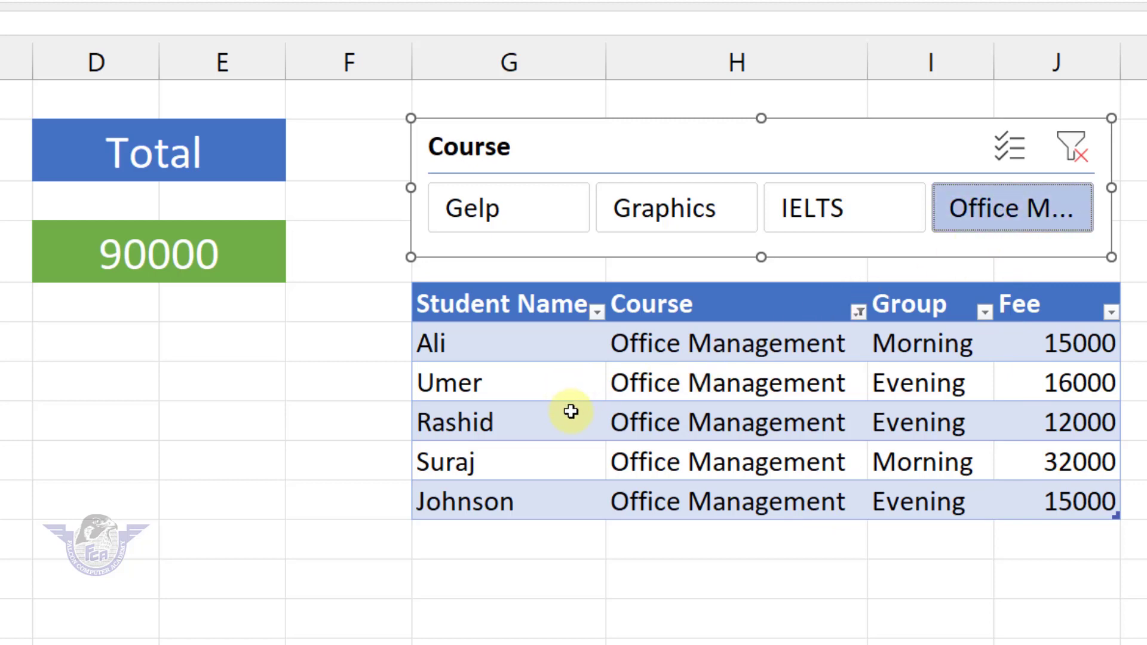
- Test multi-select in the Course slicer by adding Graphics to Office Management, then deselecting both courses
click(1009, 154)
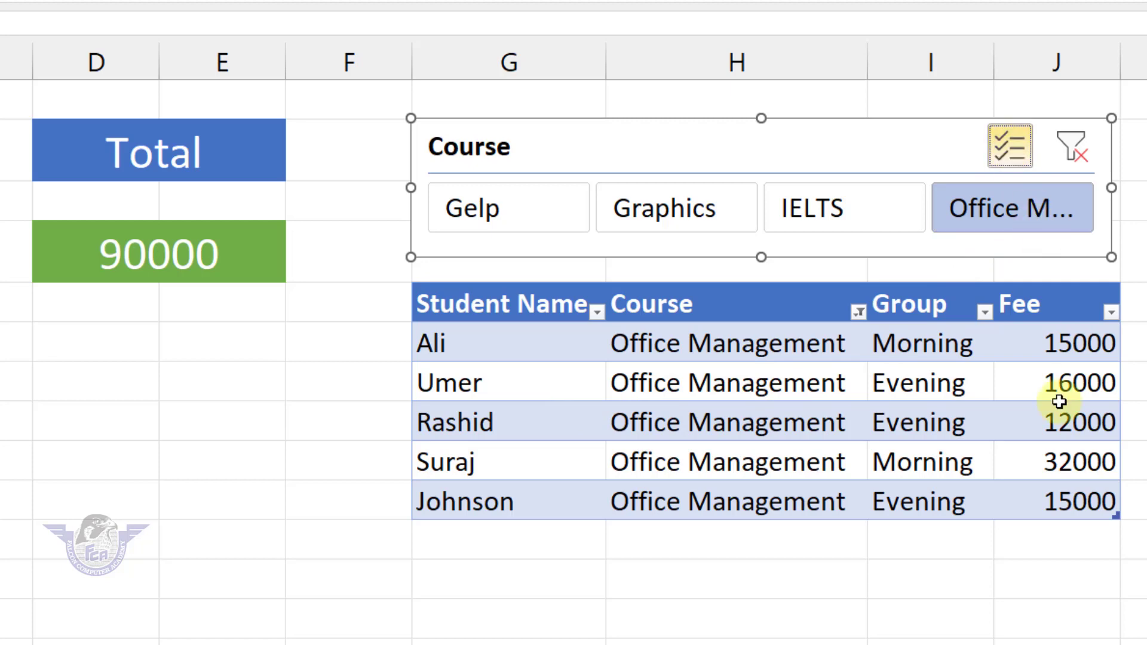
click(684, 210)
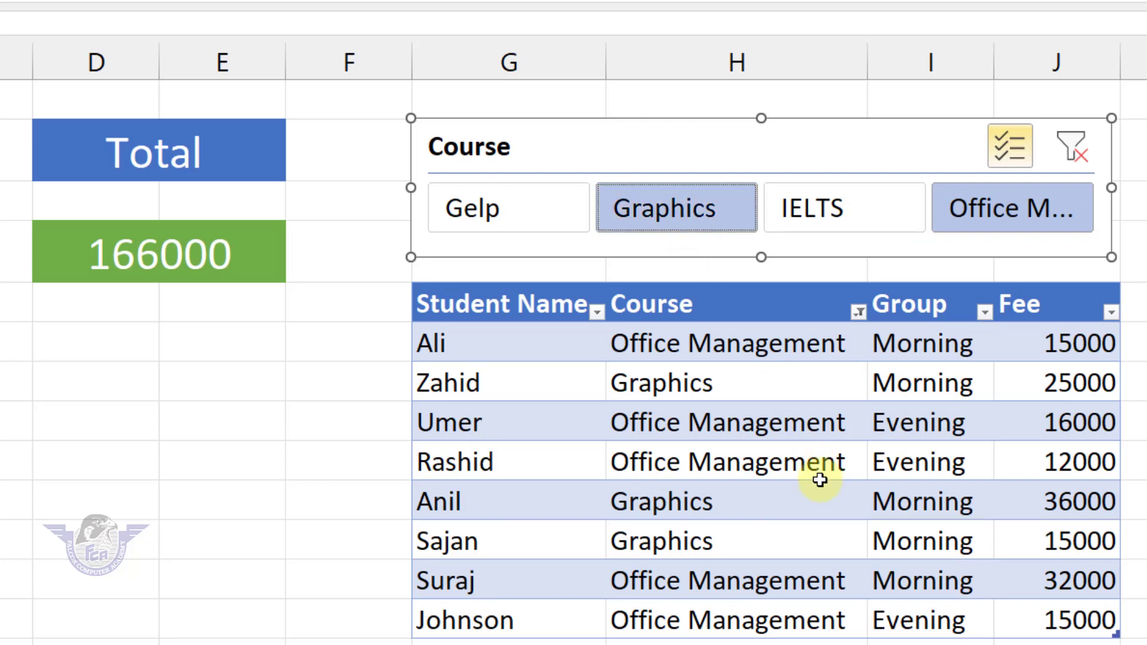
click(1005, 209)
click(710, 213)
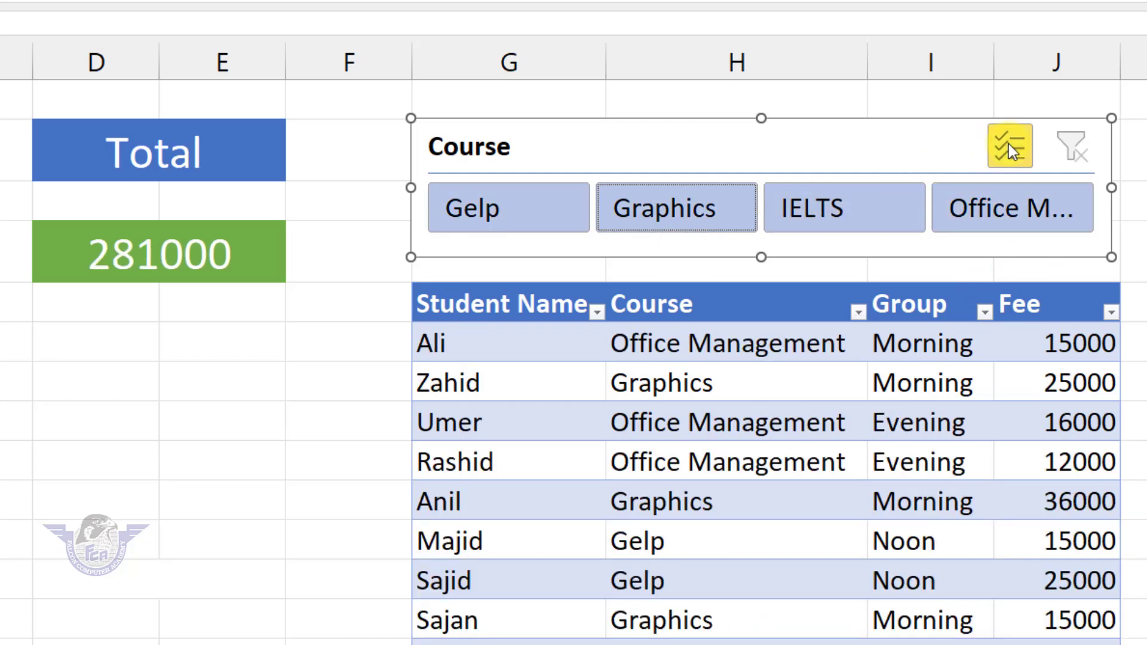
- Turn off the slicer's multi-select, filter the table by Gelp only, and clear the filter
click(1009, 148)
click(532, 222)
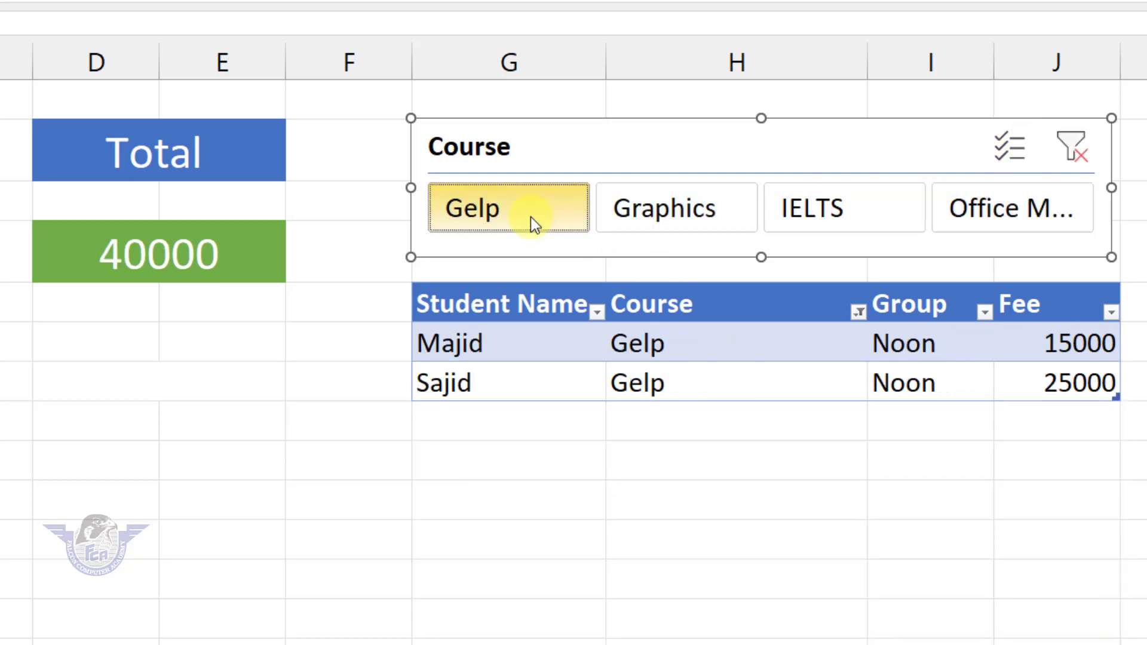
click(1074, 157)
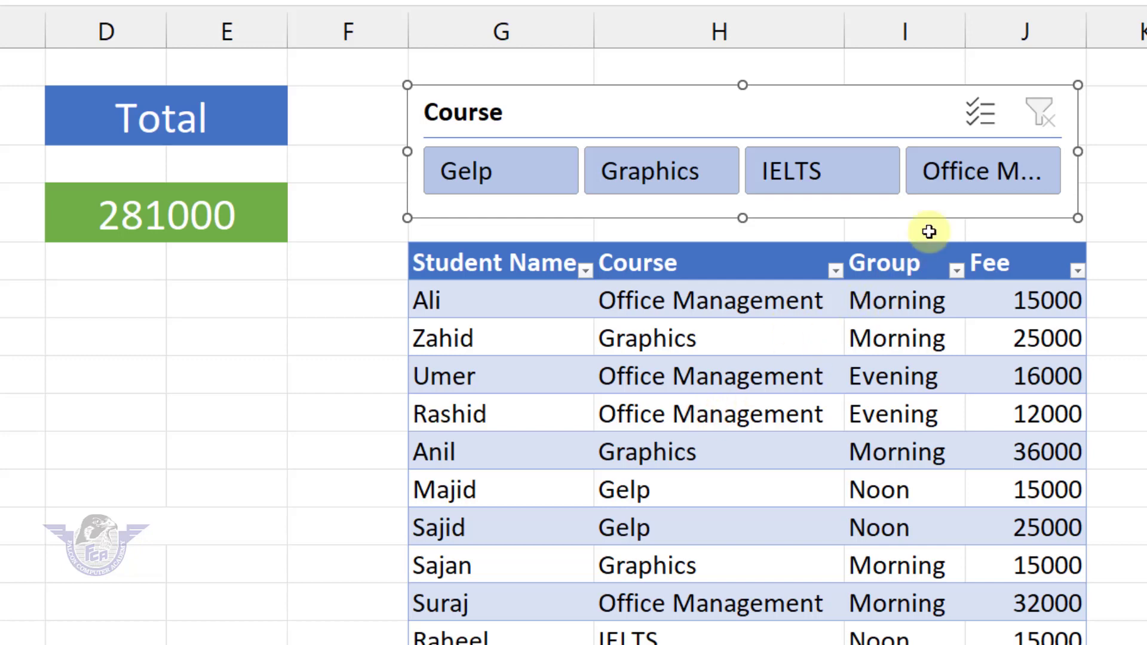
- Clear the green cell below Total and enter the formula =SUBTOTAL(9,Table2[Fee]) in it, using function 9 - SUM
click(207, 224)
key(Delete)
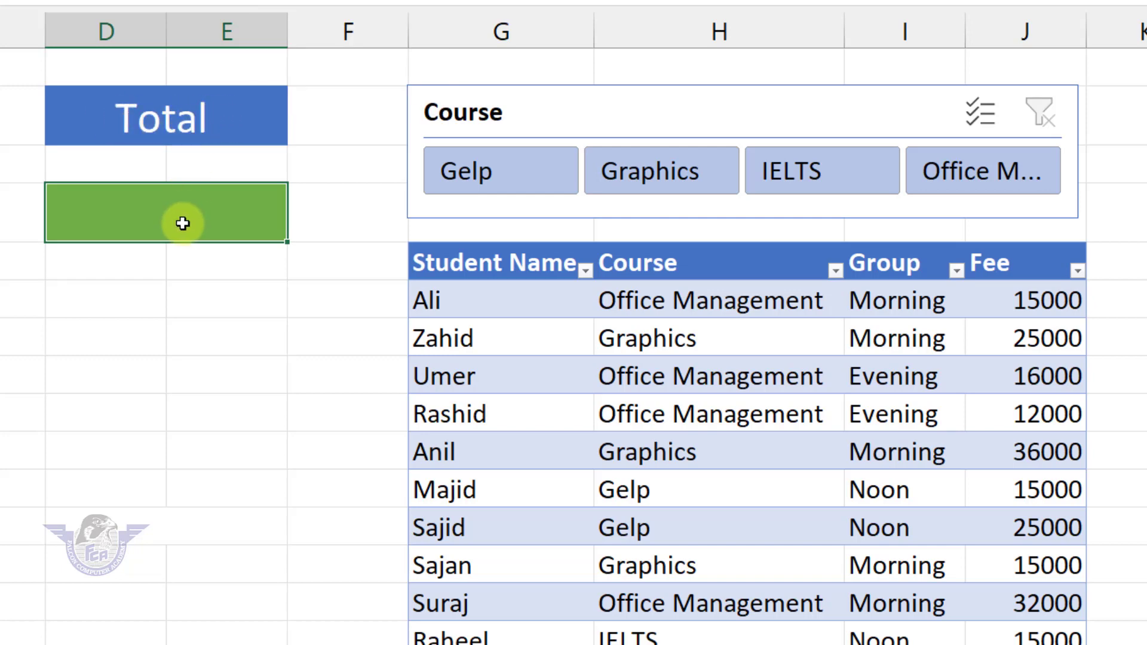
text(=)
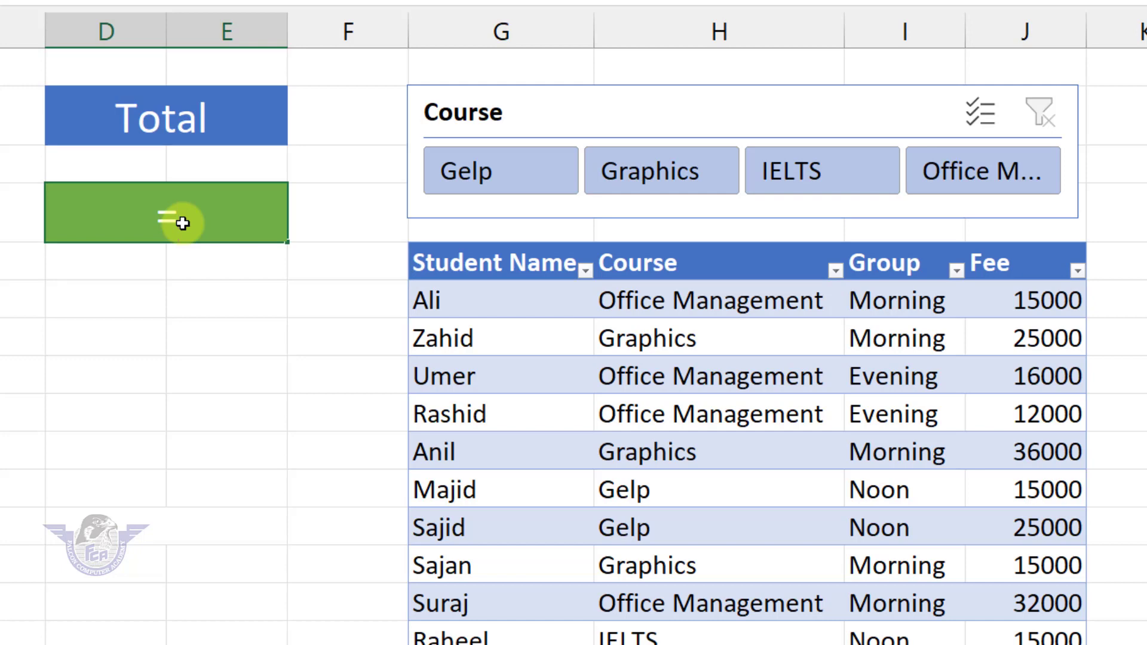
text(sub)
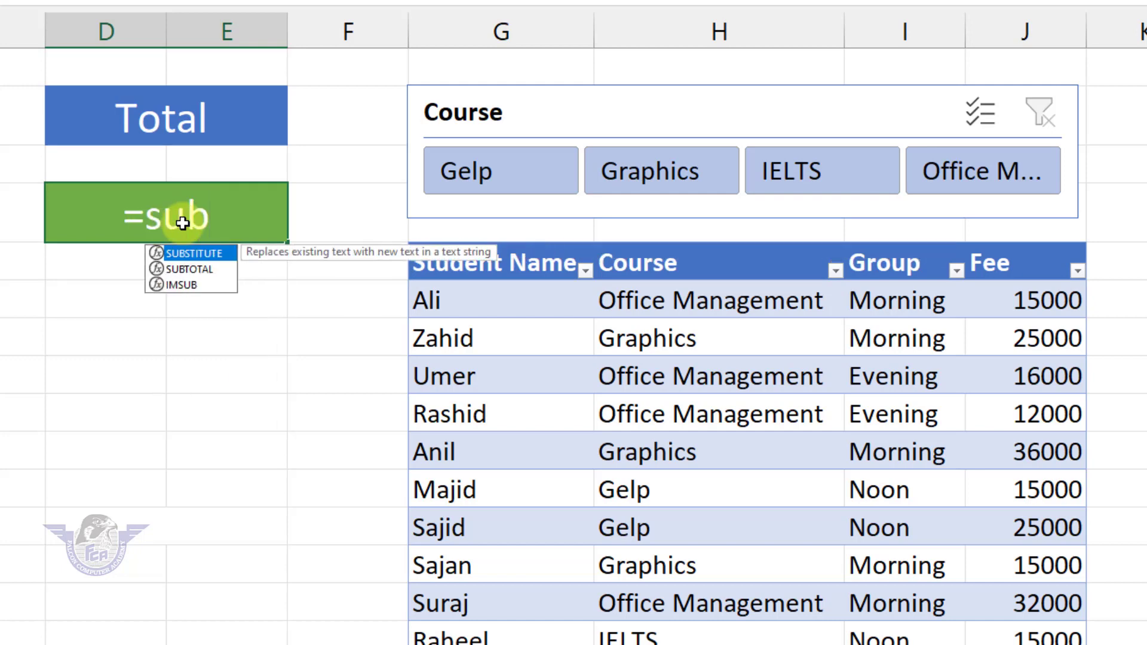
key(Down)
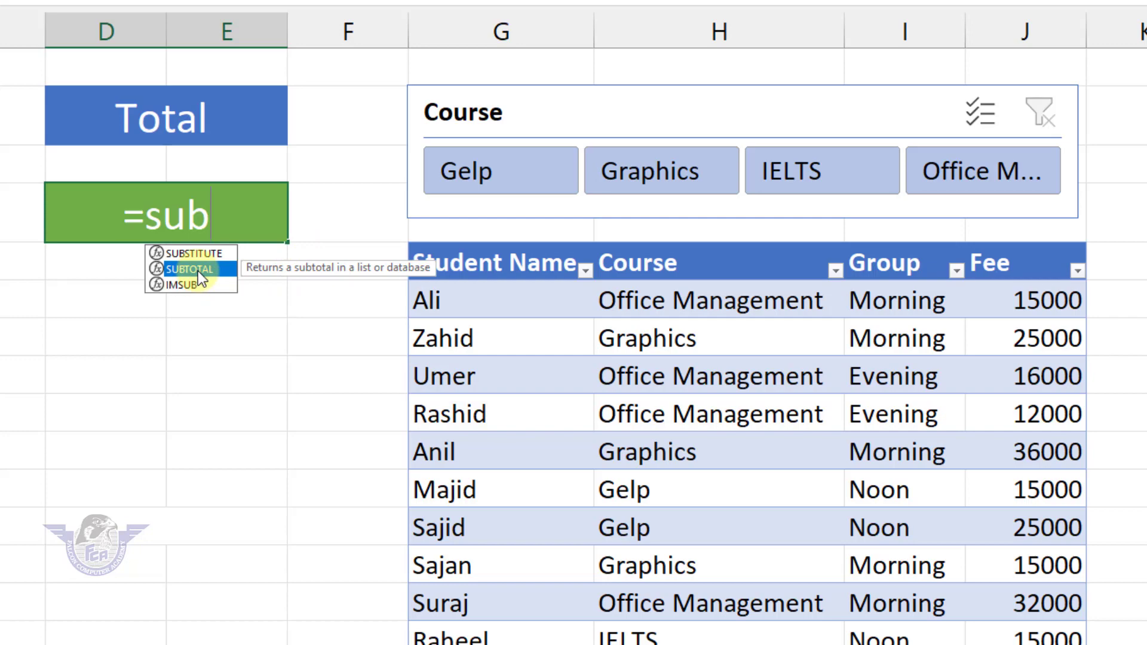
key(Tab)
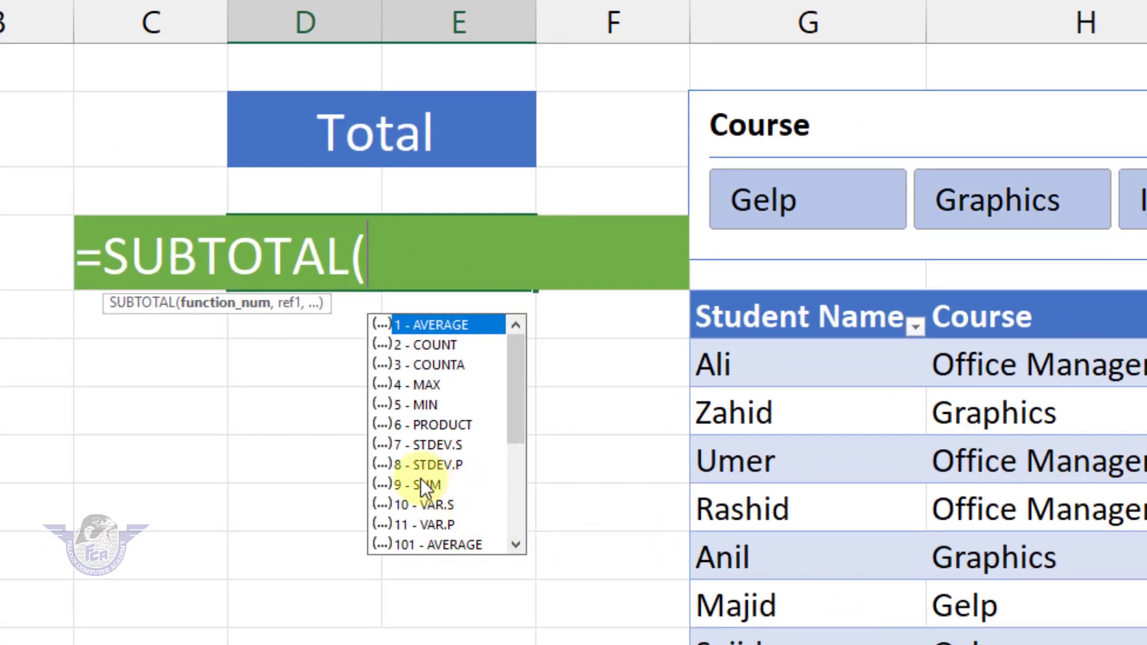
click(411, 483)
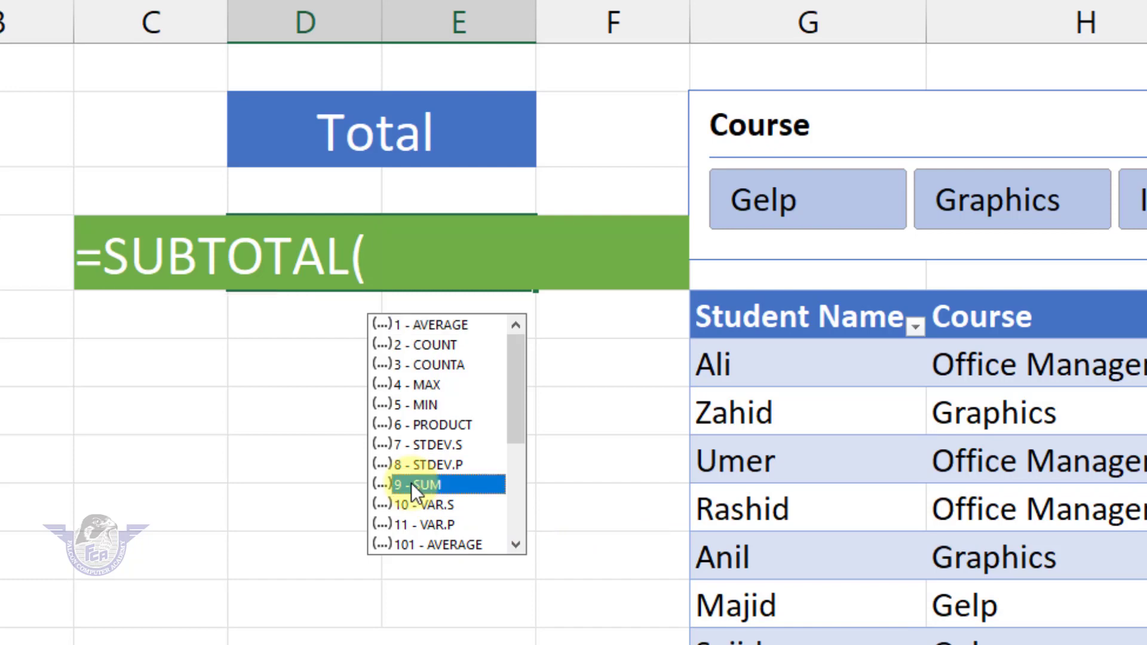
key(Tab)
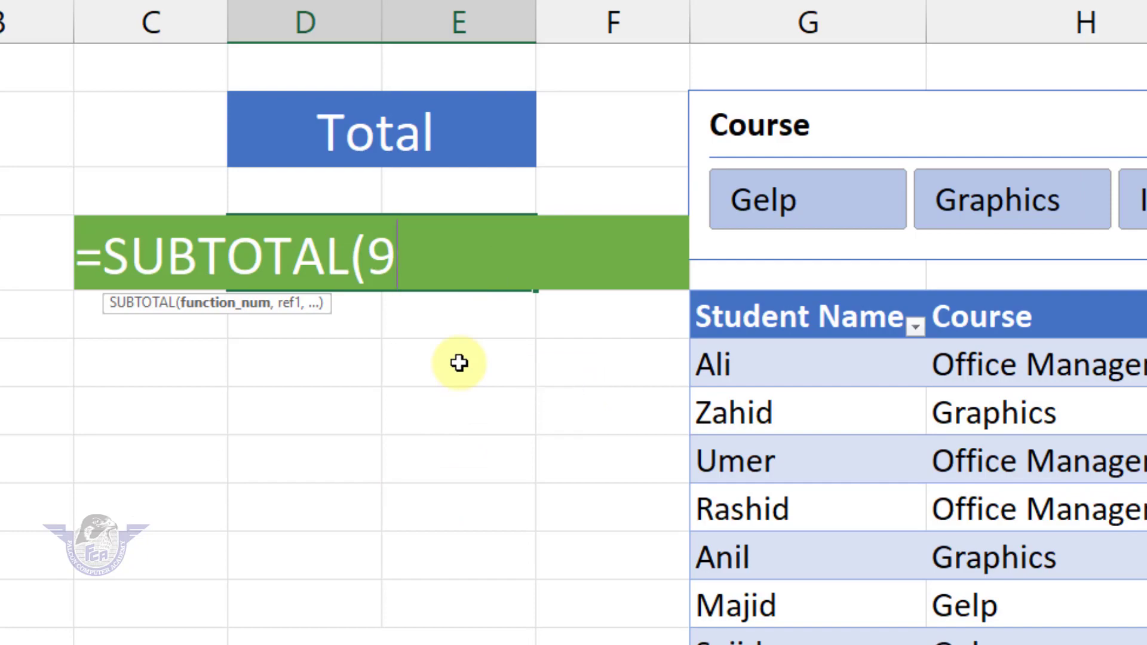
text(,)
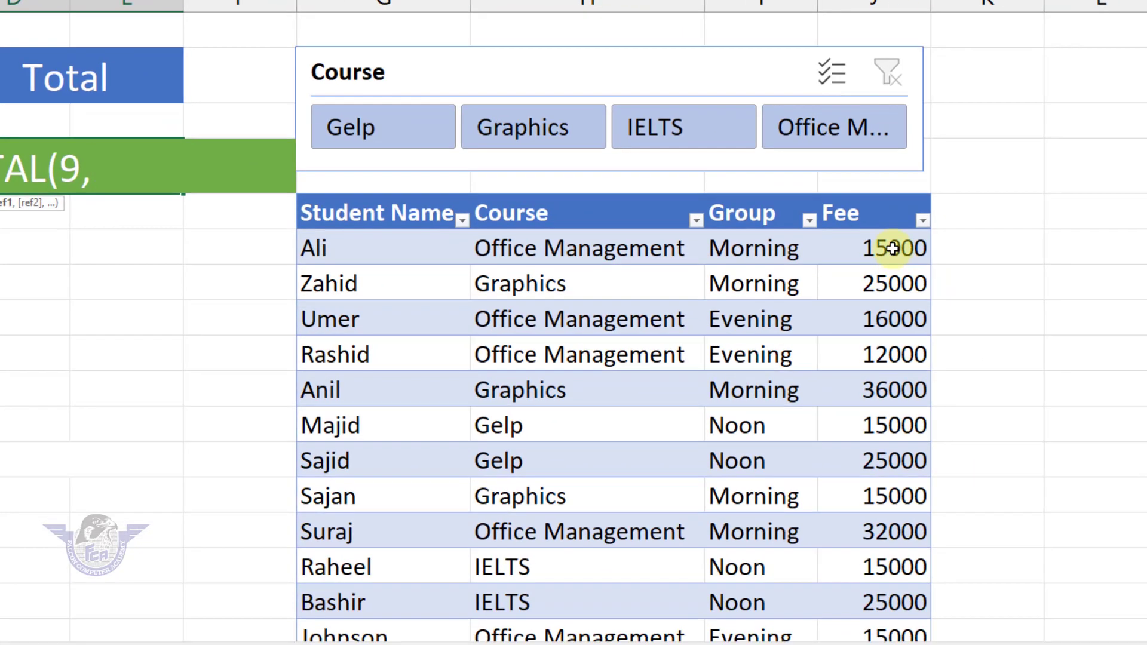
drag(891, 249, 886, 592)
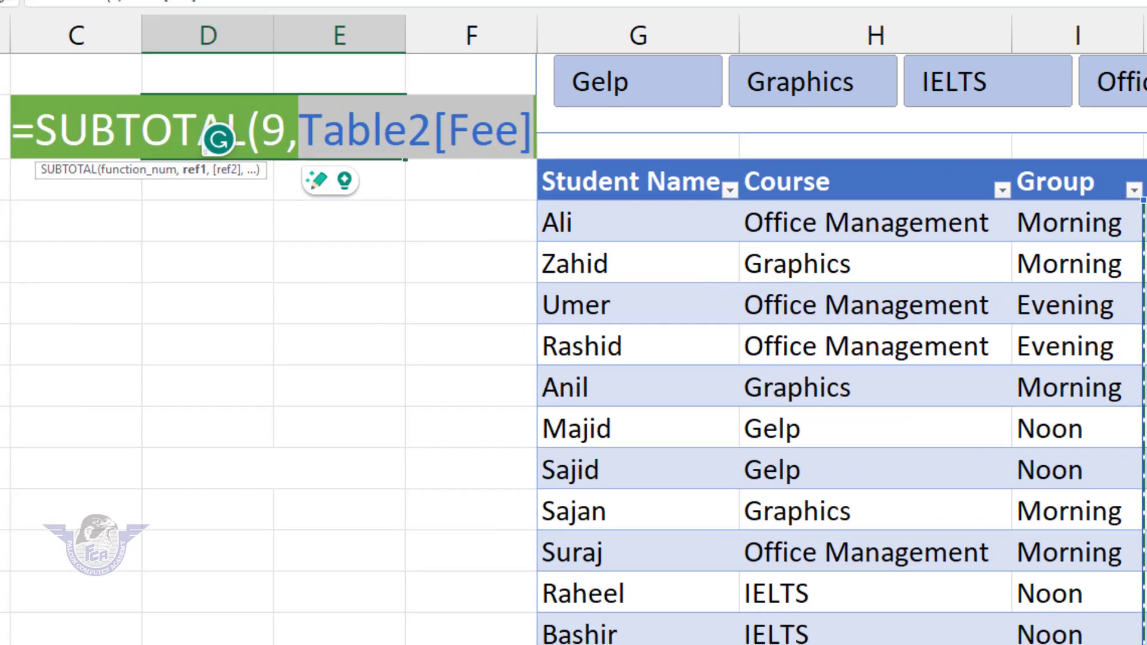
scroll(679, 512, up, 1)
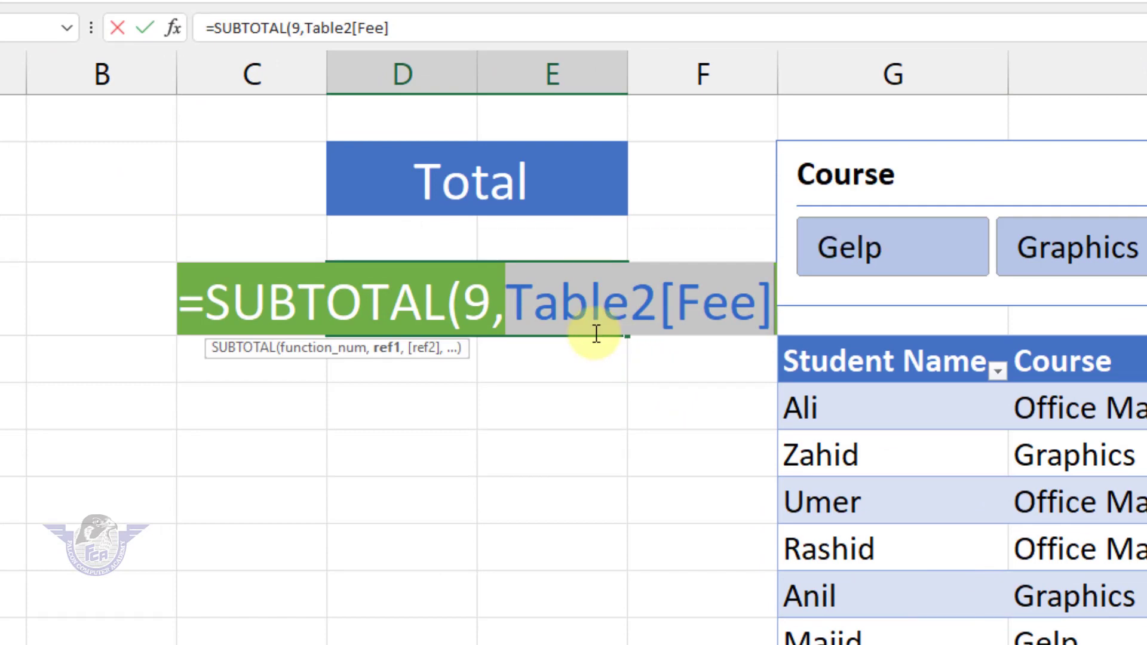
text())
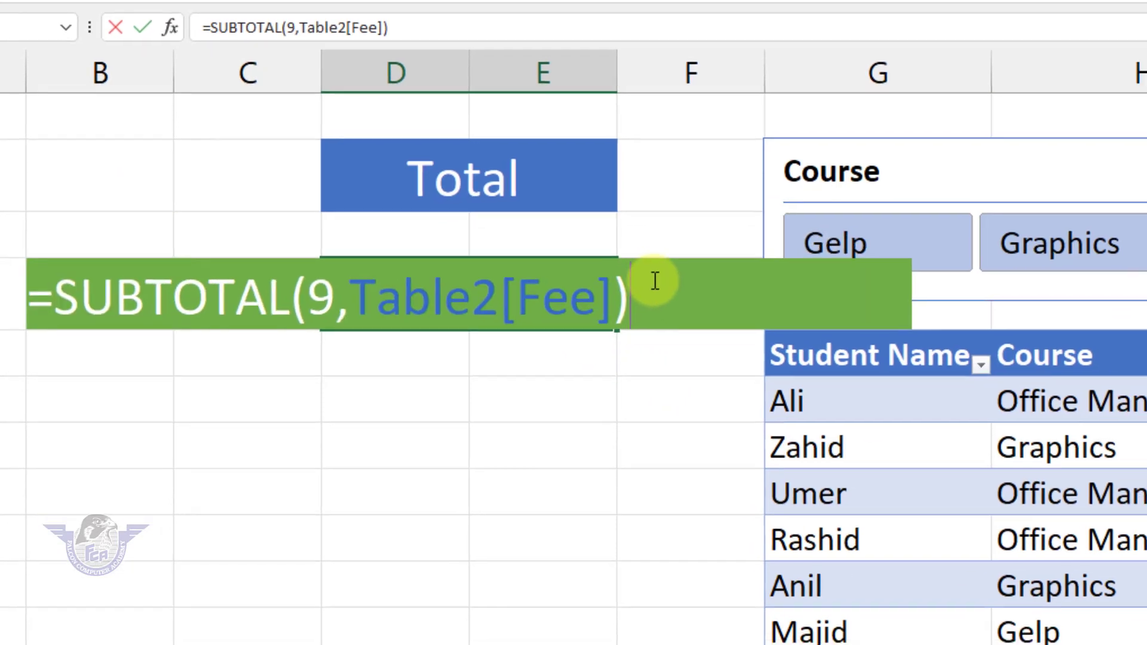
key(Return)
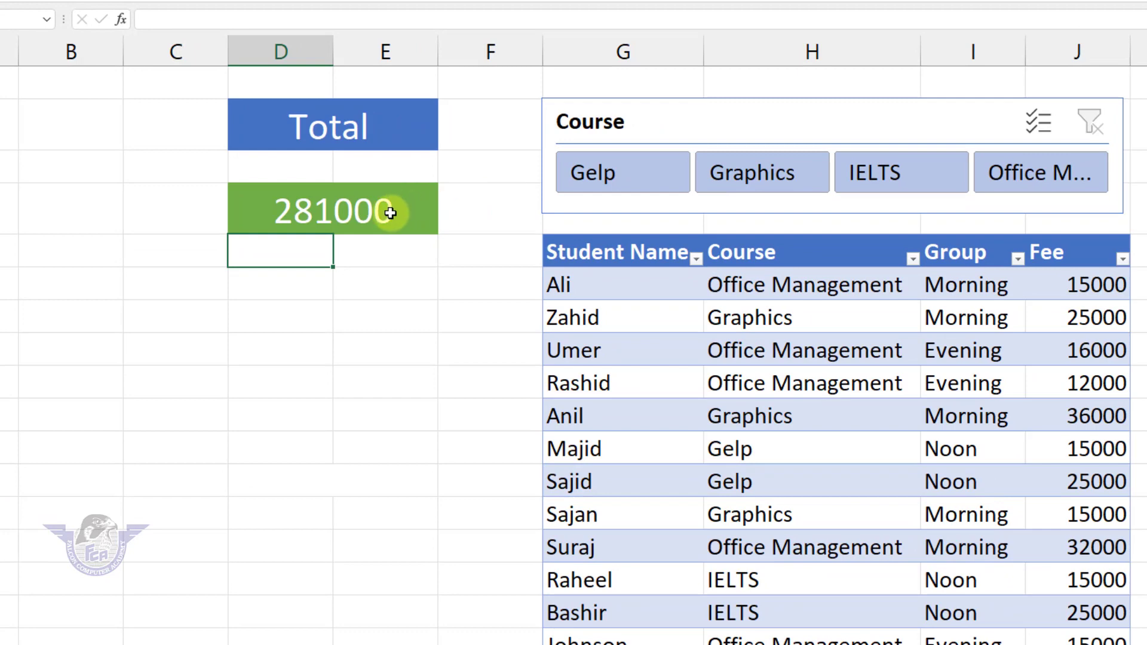
- Check the total formula by filtering the slicer to Gelp, Graphics, IELTS and Office Management in turn
click(390, 213)
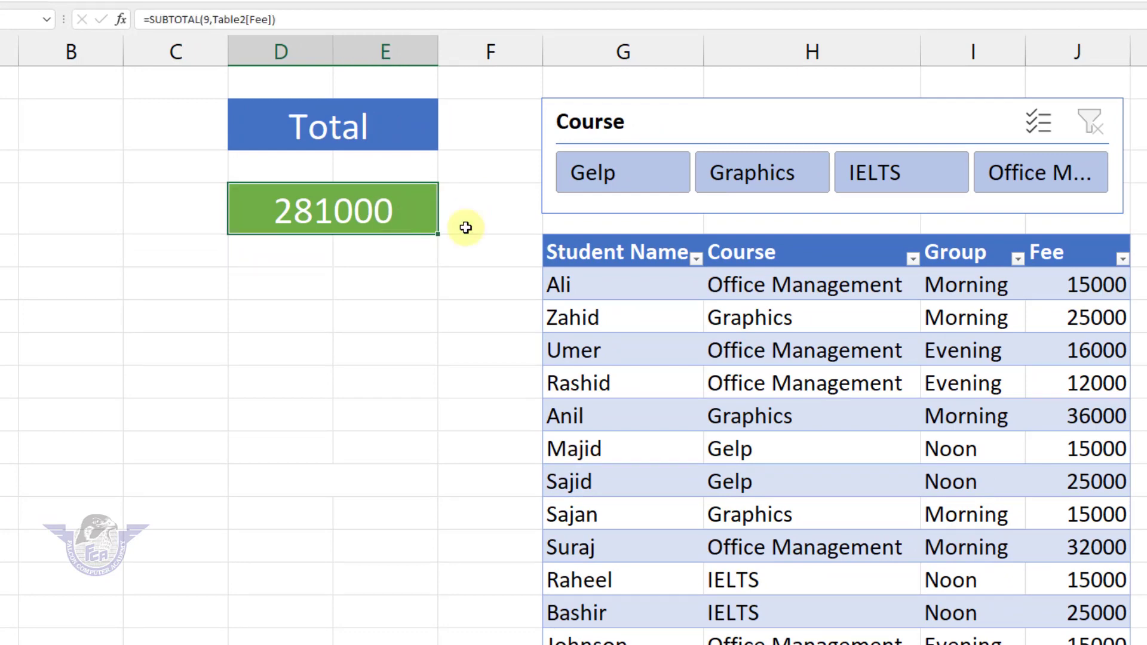
click(614, 180)
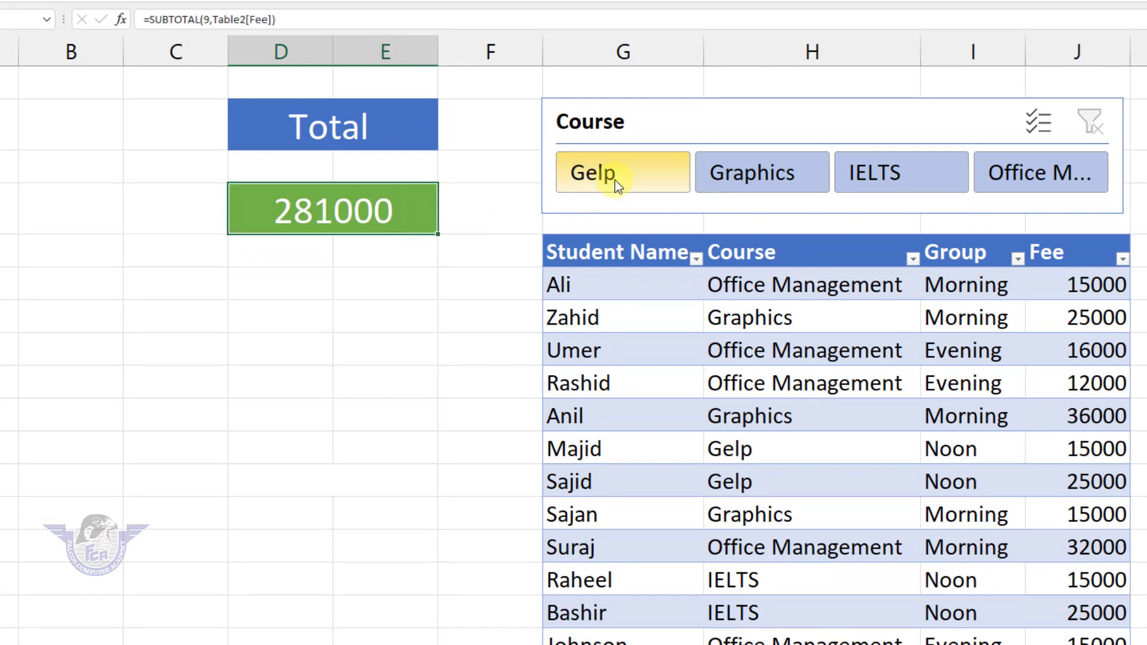
click(751, 179)
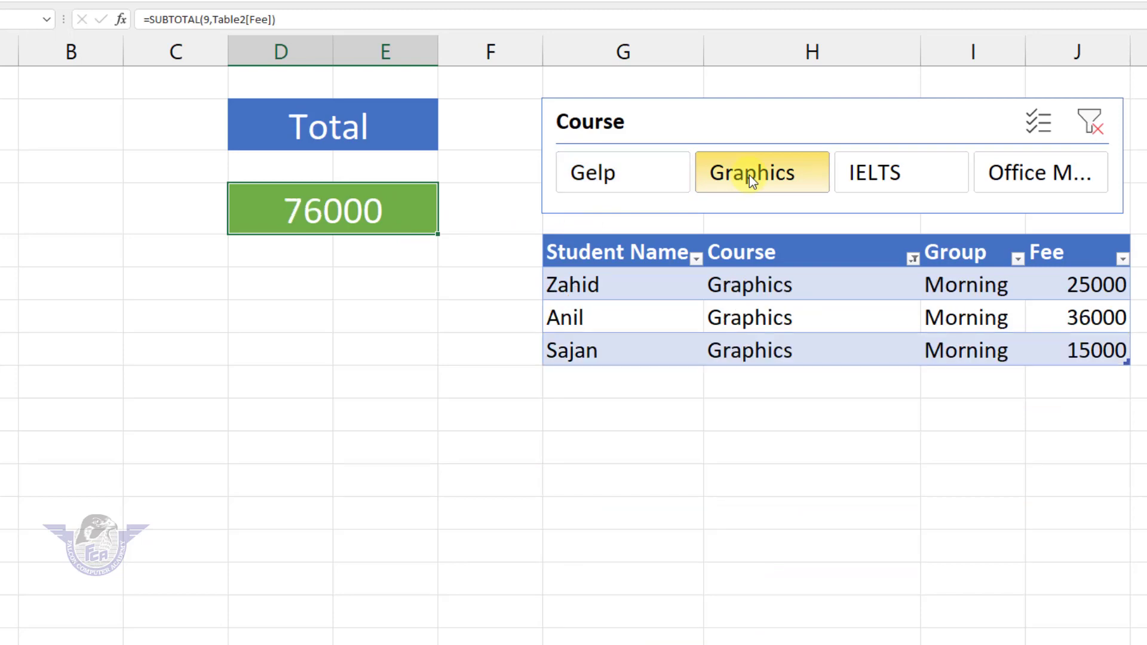
click(896, 181)
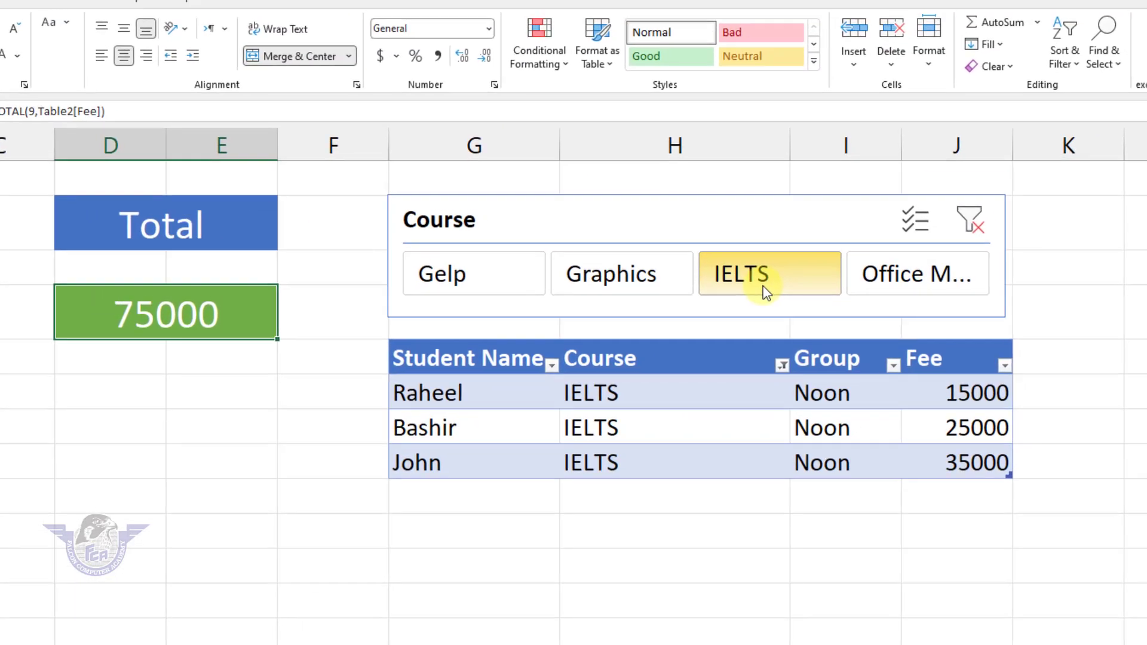
click(881, 278)
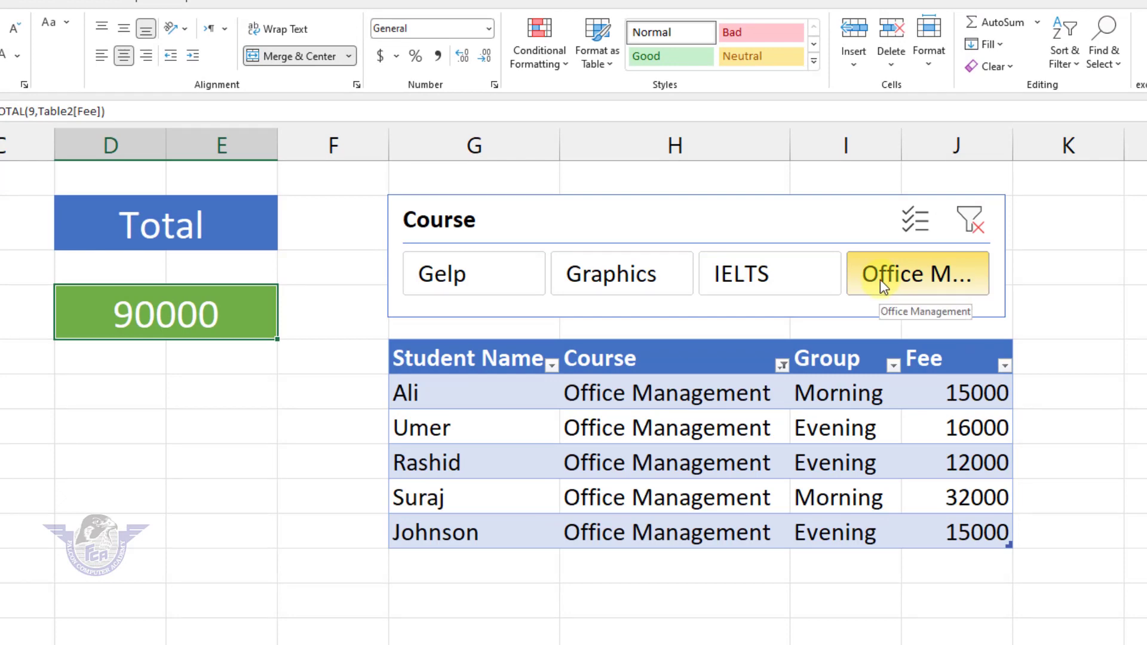
- Turn on the slicer's multi-select, add Graphics to the Office Management filter, and clear the filter
click(915, 220)
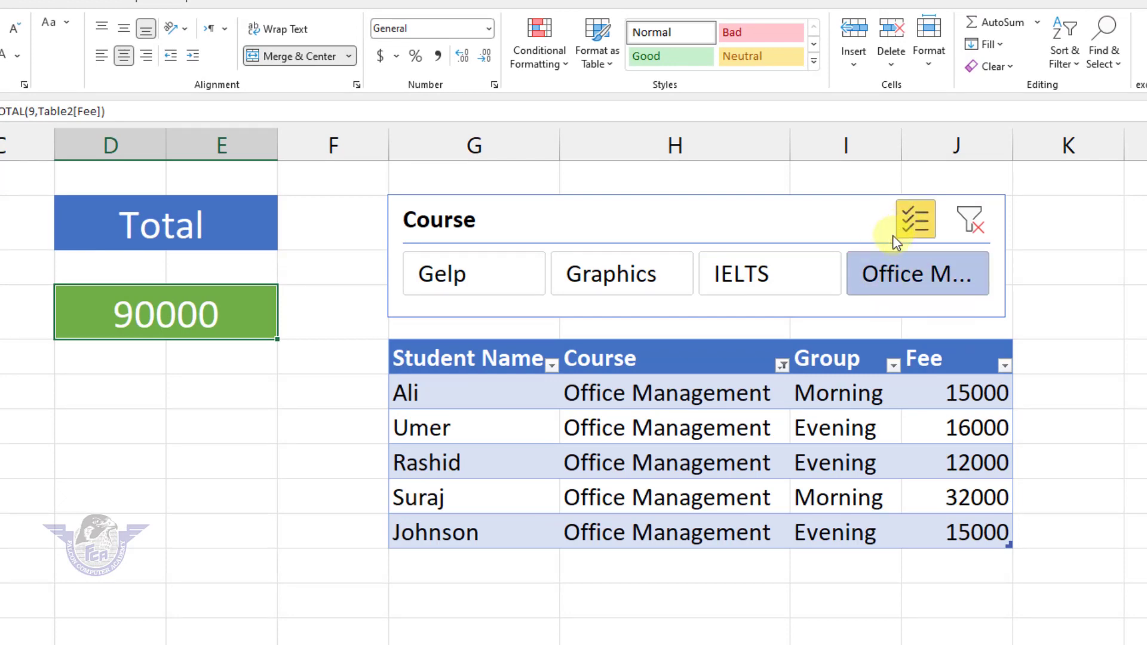
click(623, 278)
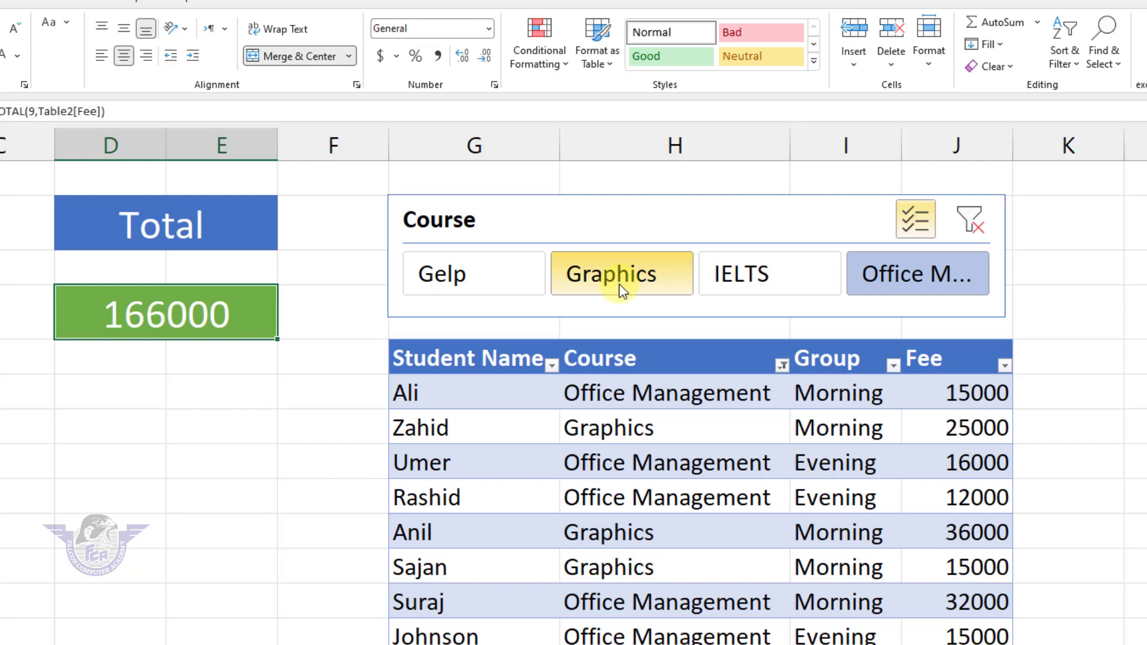
click(972, 221)
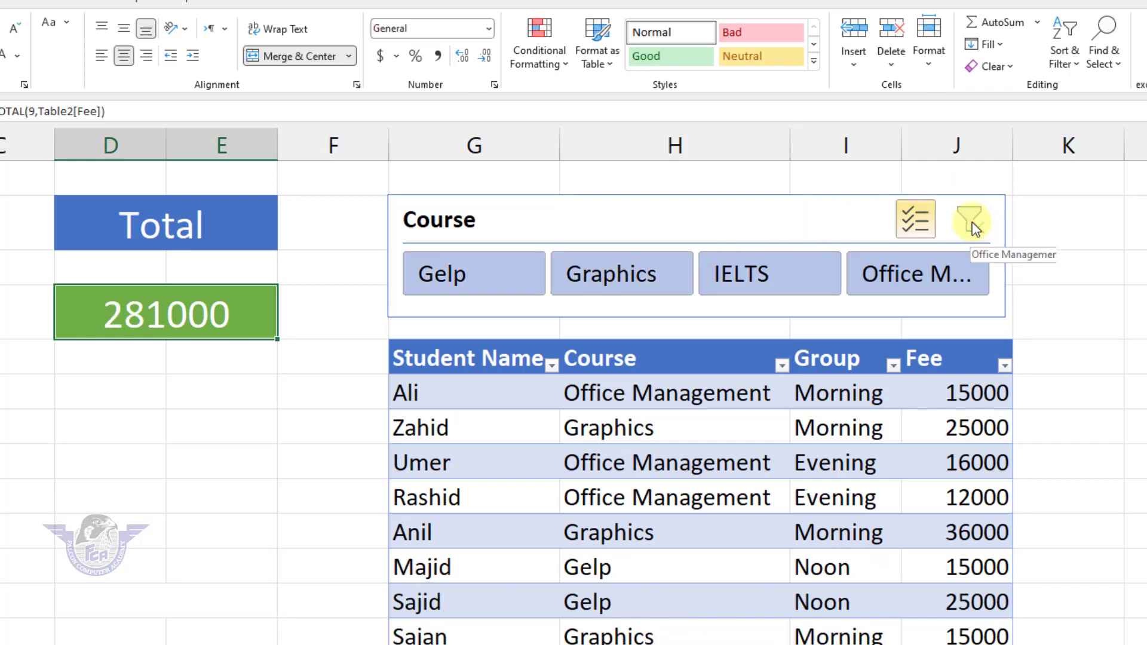